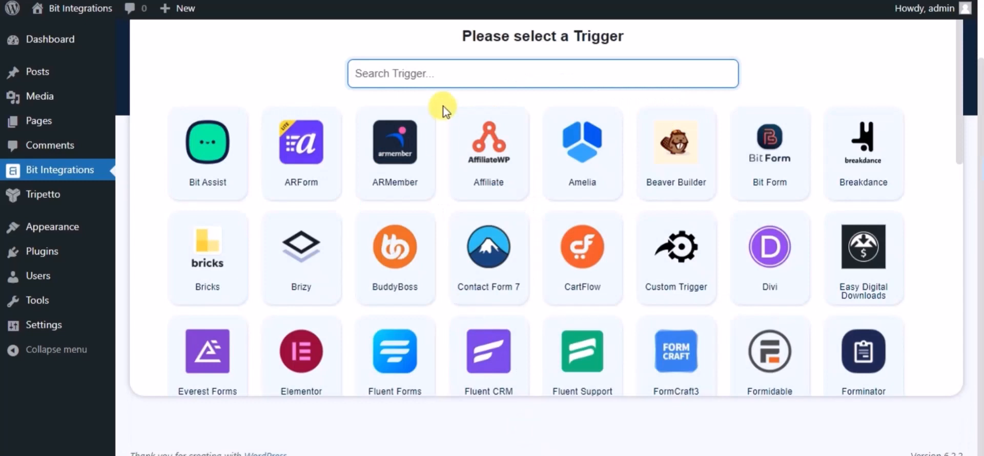
Search 'tri', pick Tripetto as the trigger and select its Name form.
type("tri")
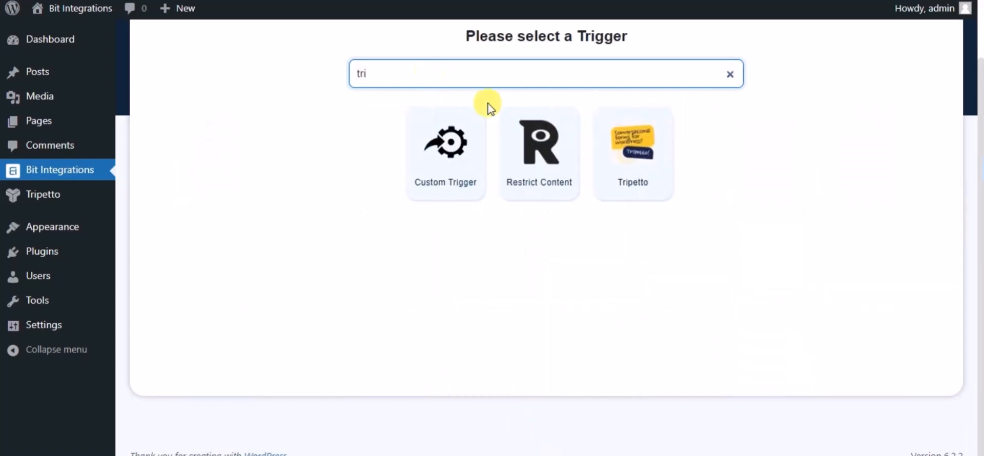
left_click(622, 161)
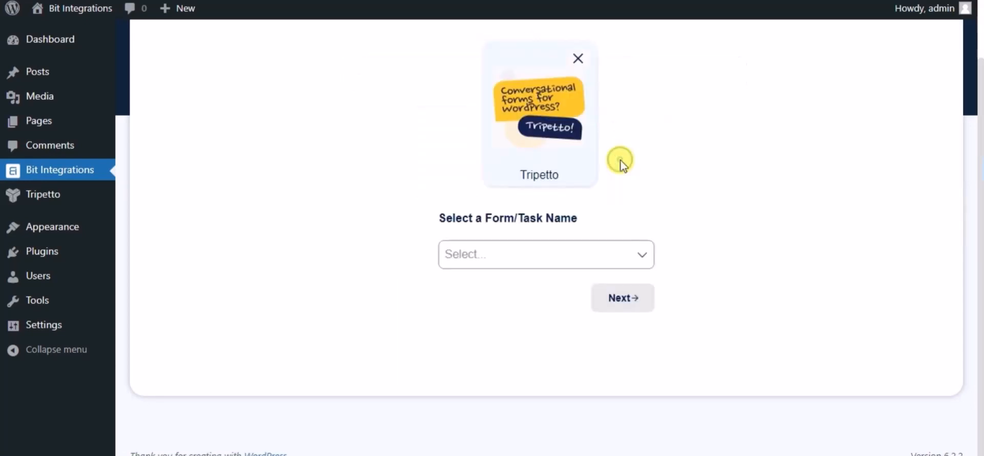
left_click(607, 251)
left_click(496, 286)
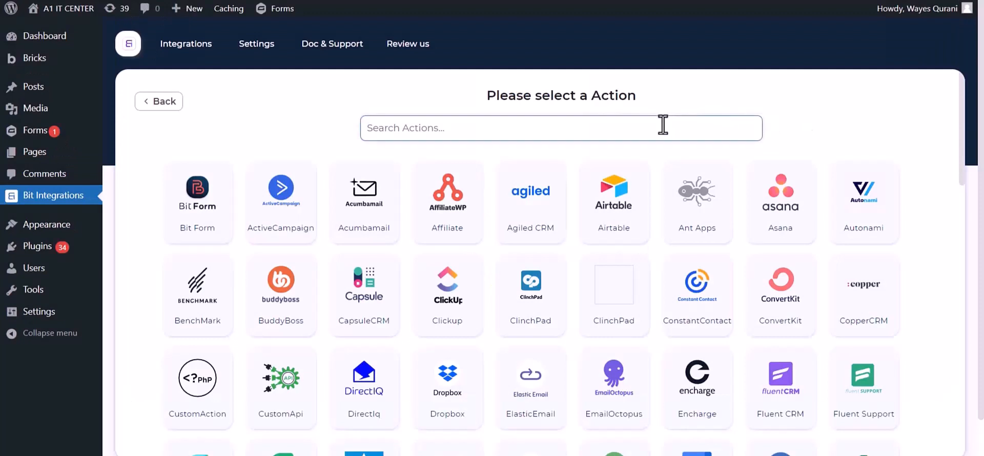
Choose WhatsApp as the action and review its Phone number ID, Business Account ID and Access Token fields.
type("Whatsapp")
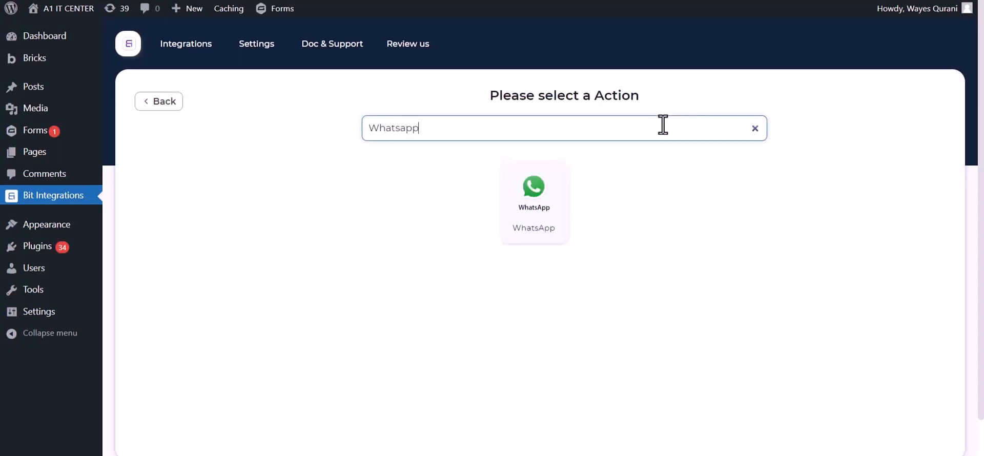
left_click(539, 207)
left_click_drag(261, 170, 138, 169)
left_click(199, 189)
left_click_drag(204, 194, 238, 219)
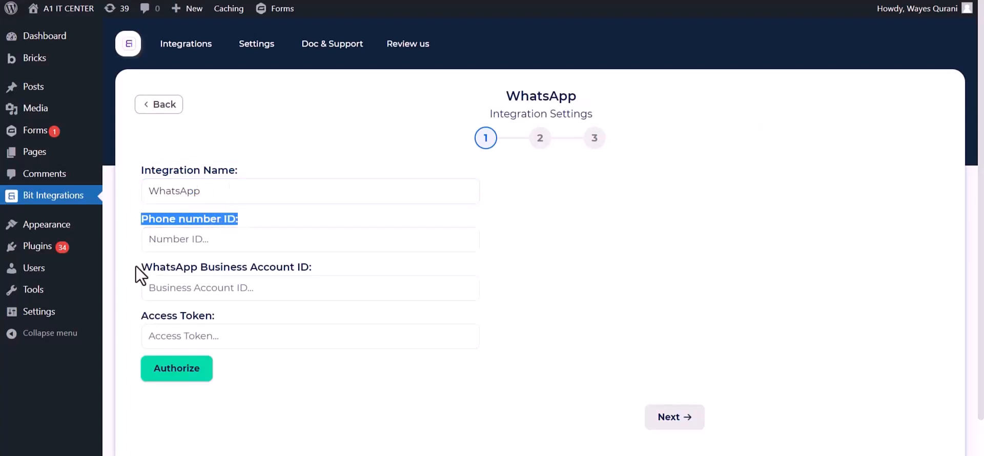
left_click_drag(136, 266, 308, 265)
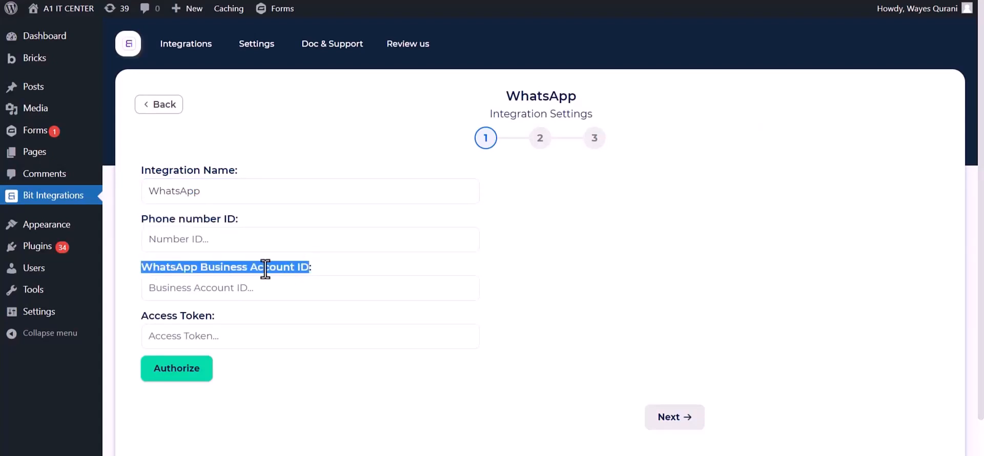
left_click_drag(140, 314, 231, 316)
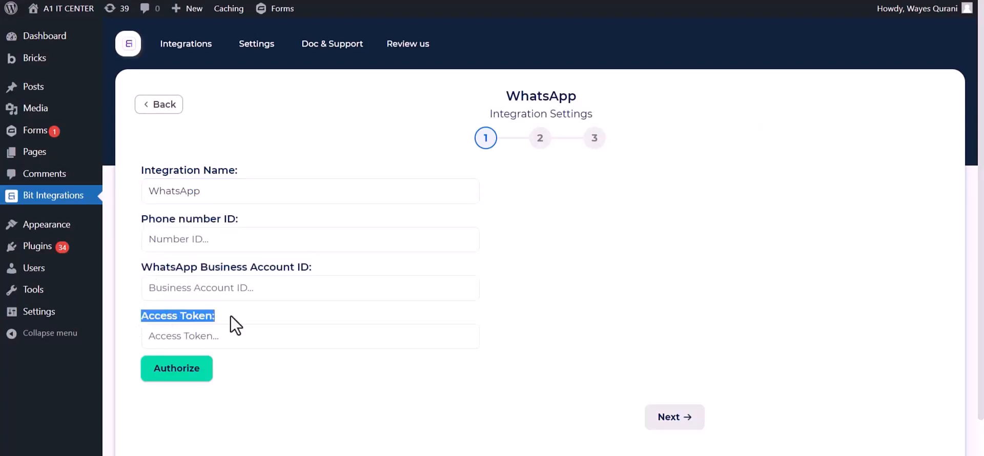
left_click(310, 376)
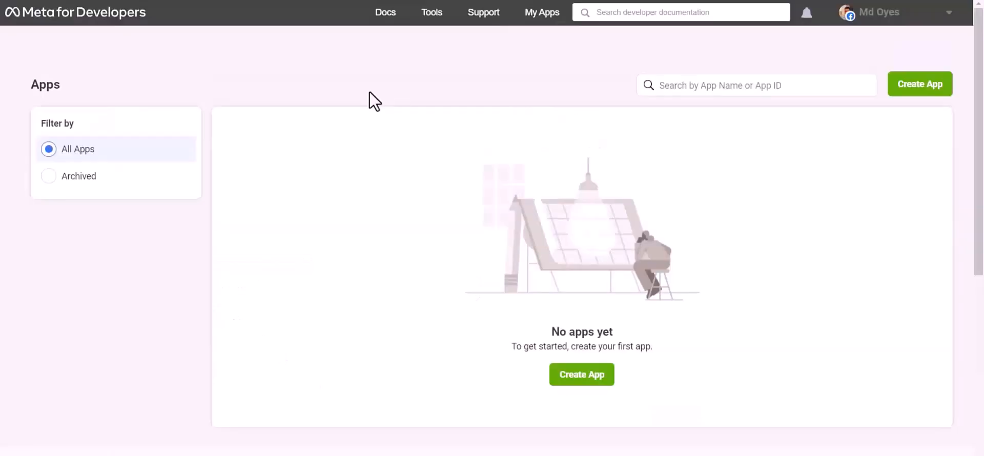
Start a new Meta app with the Other use case and Business app type.
left_click(932, 87)
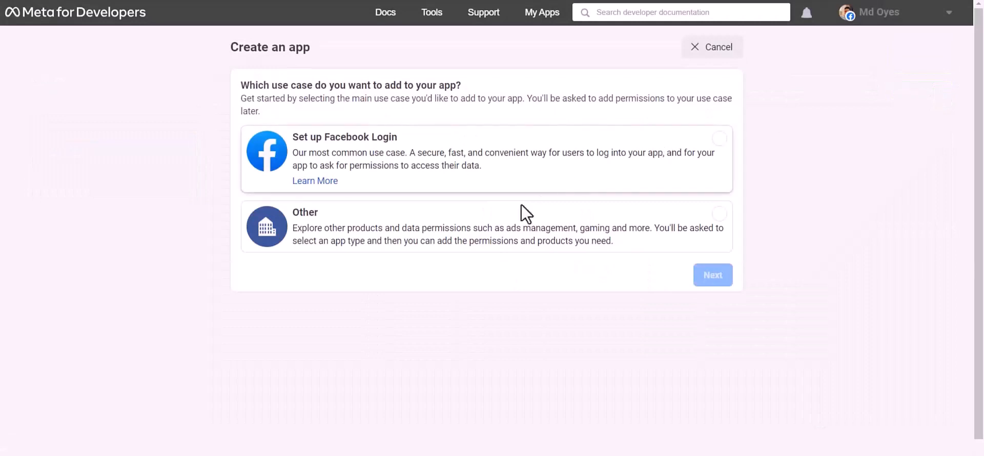
left_click(512, 234)
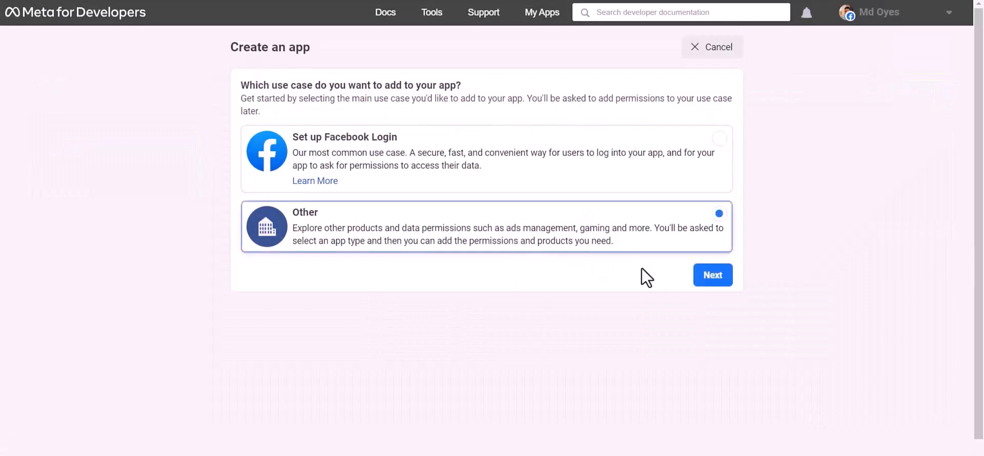
left_click(714, 279)
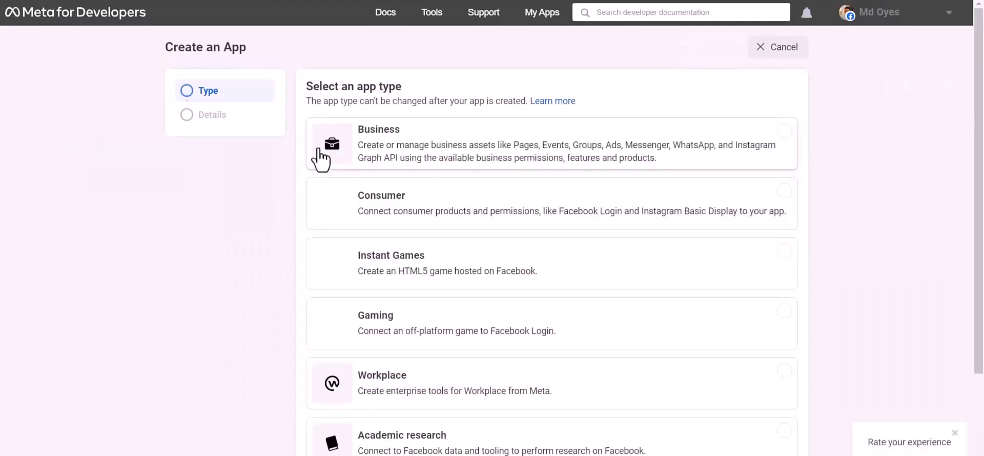
left_click(479, 156)
scroll(705, 157, "down", 2)
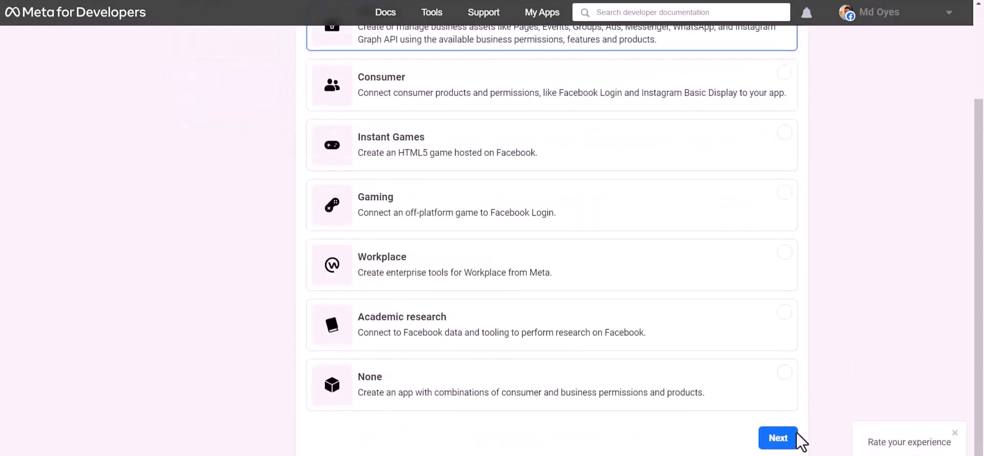
left_click(777, 440)
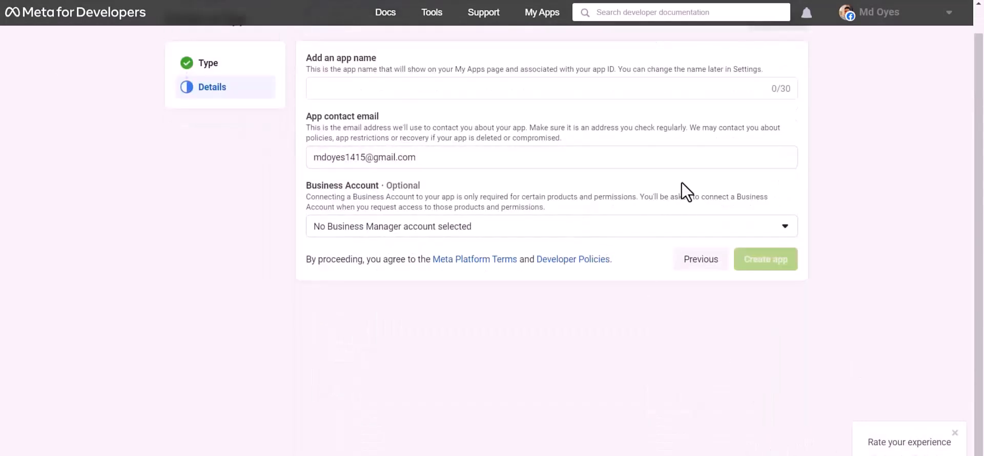
Name the app 'Bit Integrations', create it and confirm with the account password.
left_click(398, 87)
type("Bit Integrations")
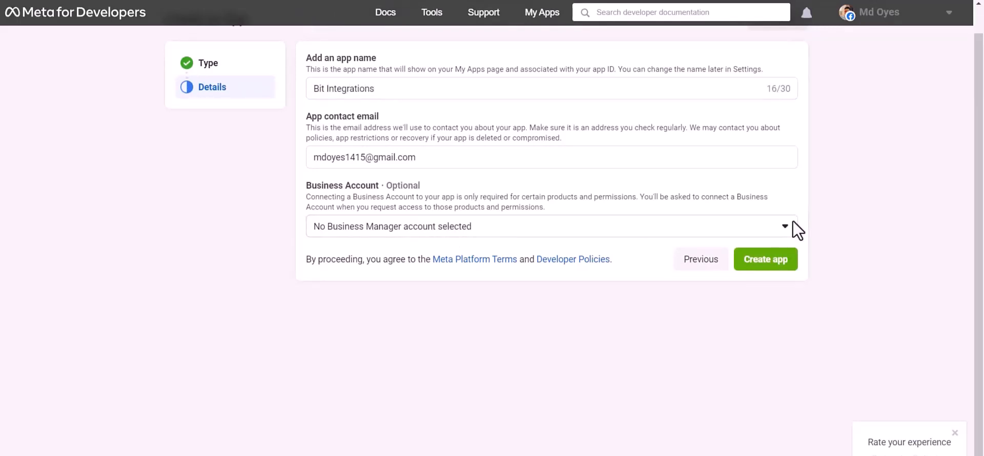
left_click(764, 261)
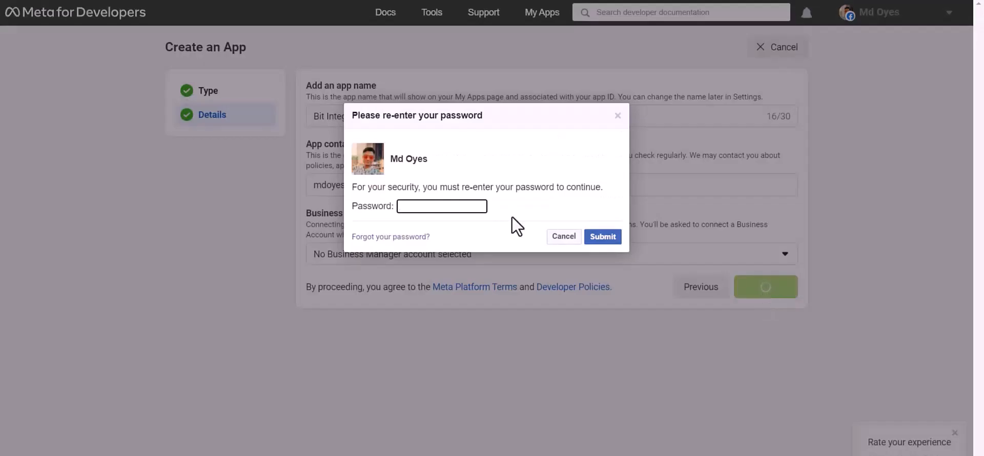
left_click(454, 206)
left_click(467, 241)
left_click(603, 236)
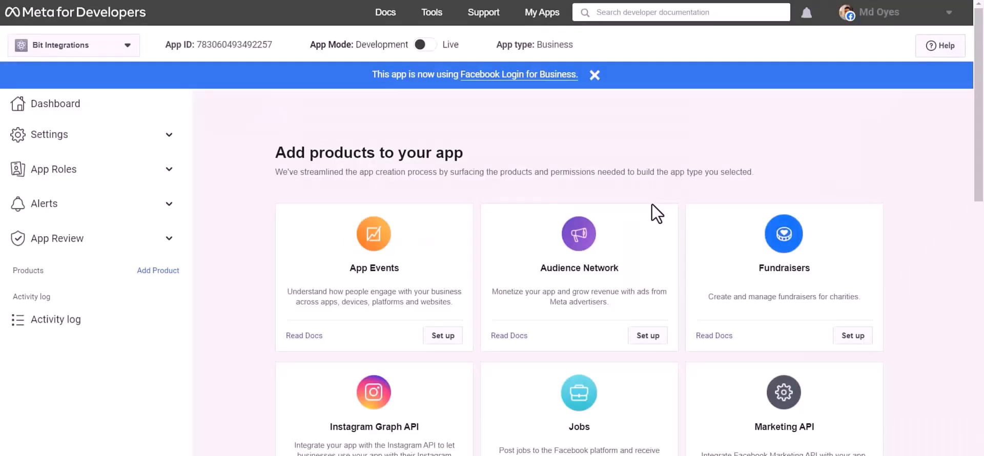
Set up WhatsApp for the app under Test Business and show its Getting started page.
scroll(533, 121, "down", 10)
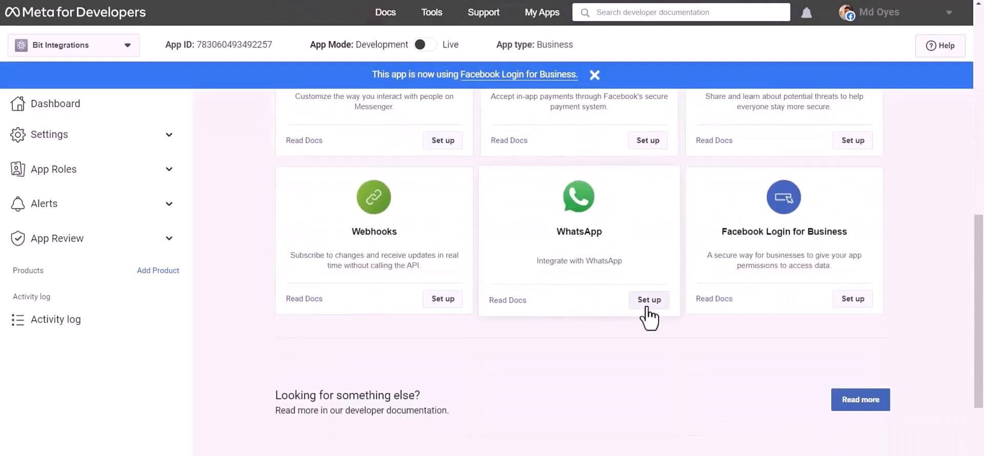
left_click(646, 302)
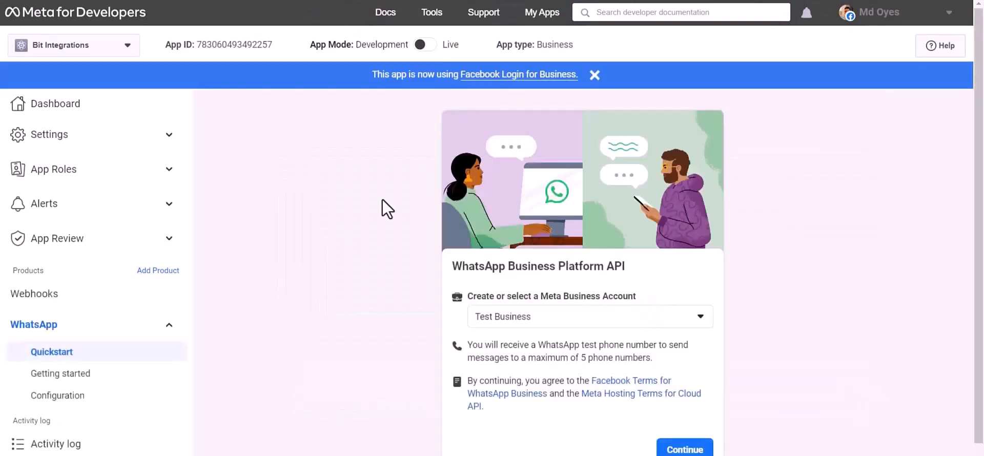
left_click(686, 450)
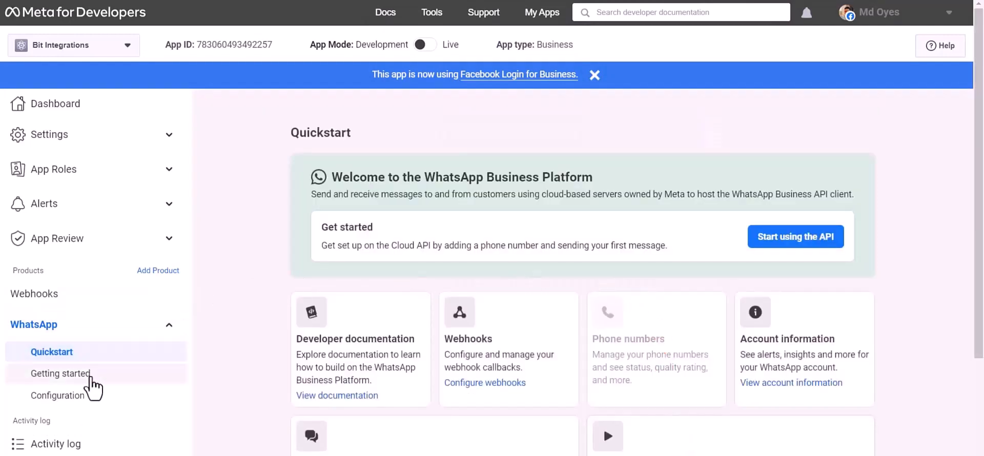
left_click(61, 373)
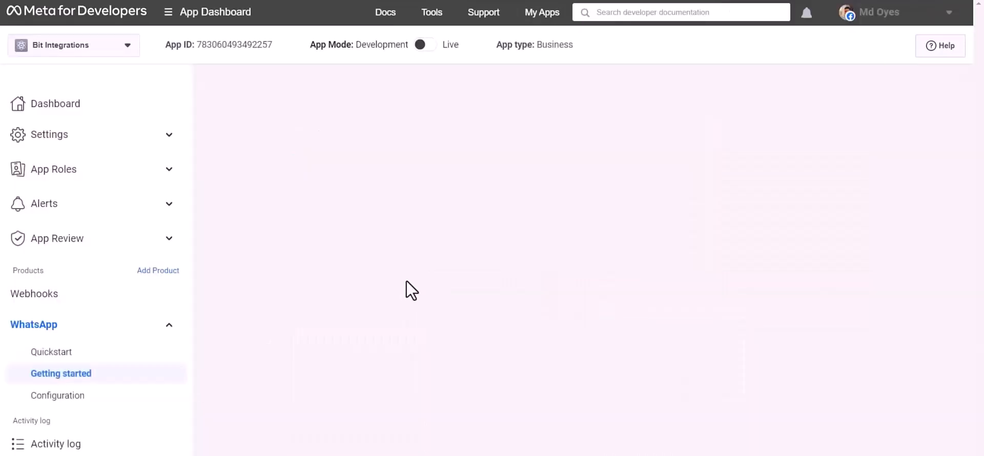
Copy the test Phone number ID into the Bit Integrations Phone number ID field.
scroll(424, 259, "down", 1)
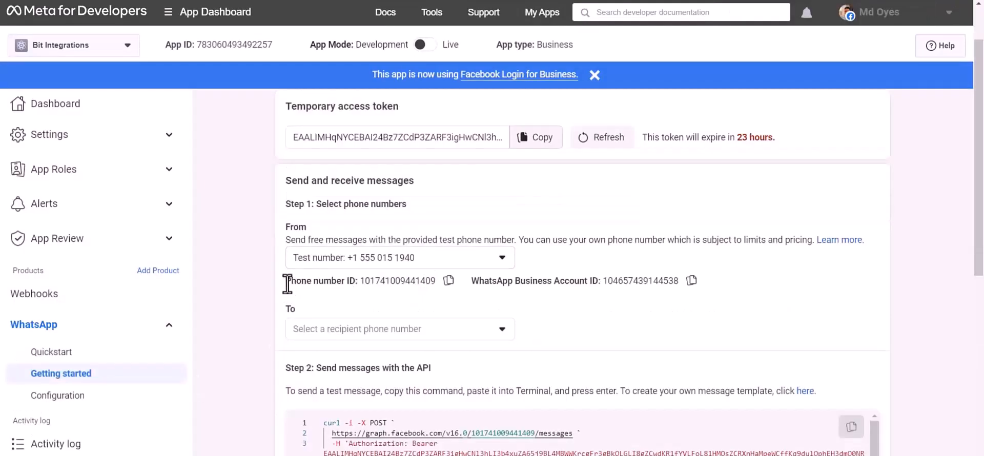
left_click_drag(281, 281, 354, 283)
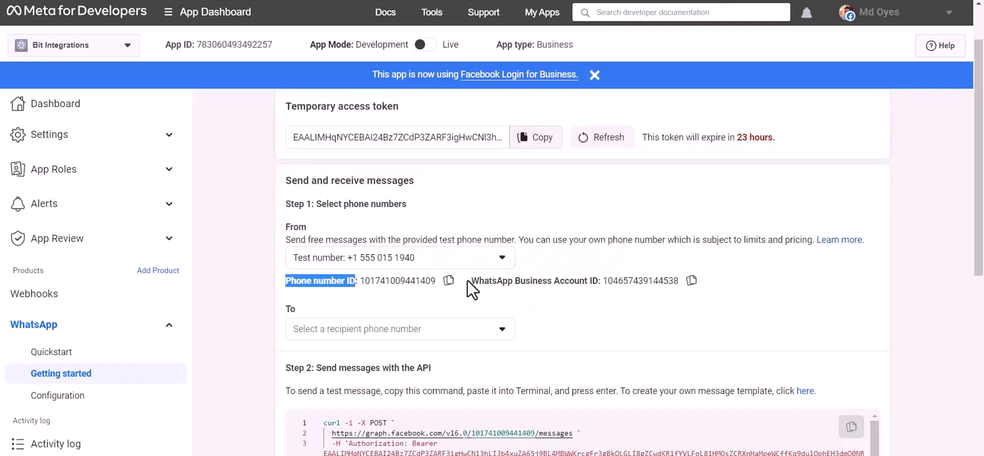
left_click_drag(468, 281, 597, 285)
left_click(647, 304)
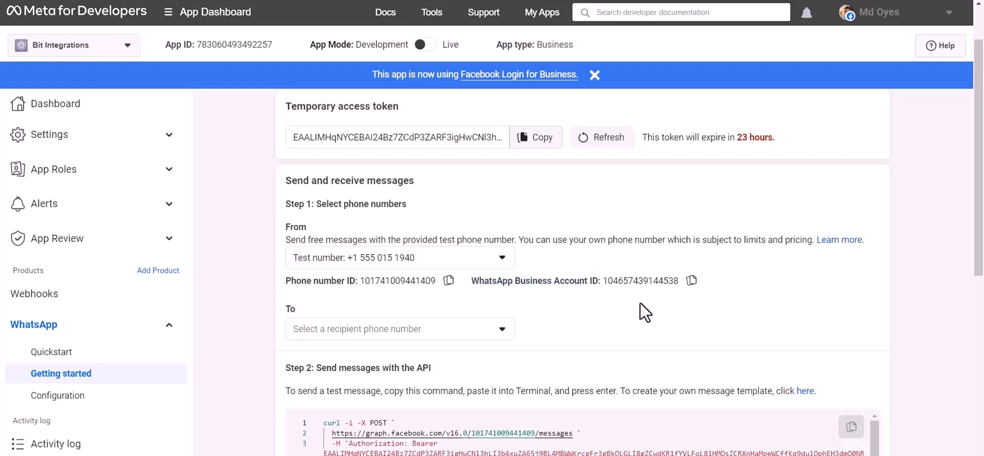
left_click(449, 280)
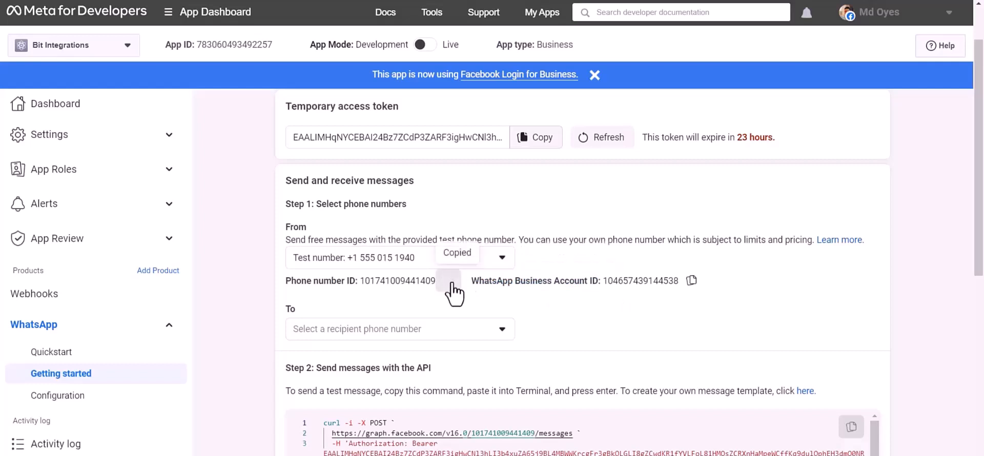
key("alt+Tab")
left_click(318, 248)
key("ctrl+v")
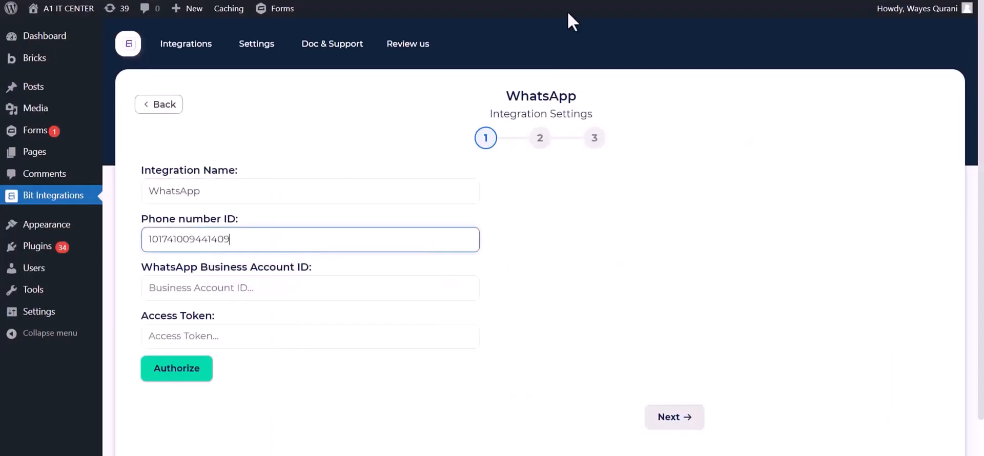
key("alt+Tab")
Paste the WhatsApp Business Account ID into its field and note the temporary token's 23-hour expiry.
left_click(691, 281)
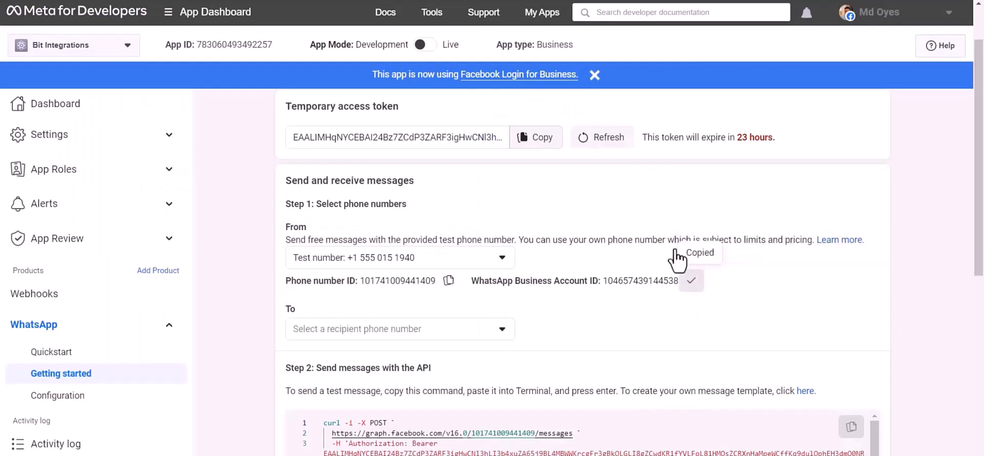
key("alt+Tab")
left_click(268, 288)
key("ctrl+v")
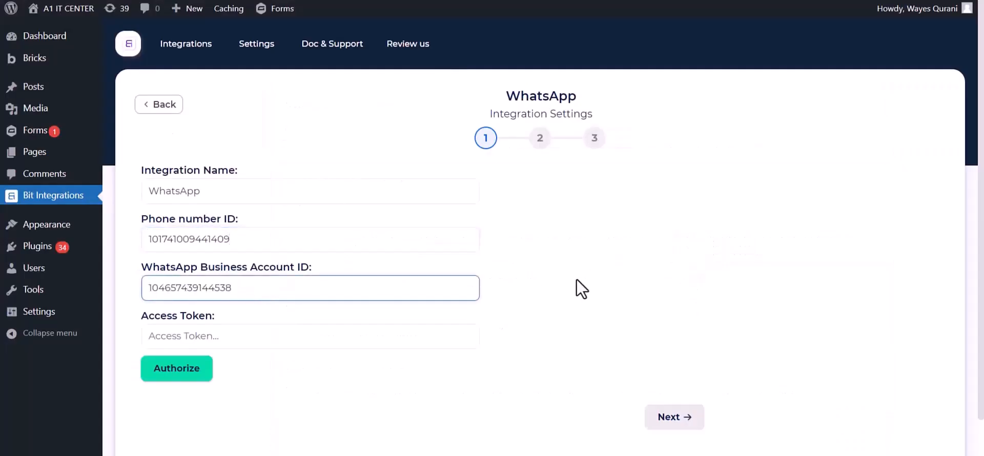
key("alt+Tab")
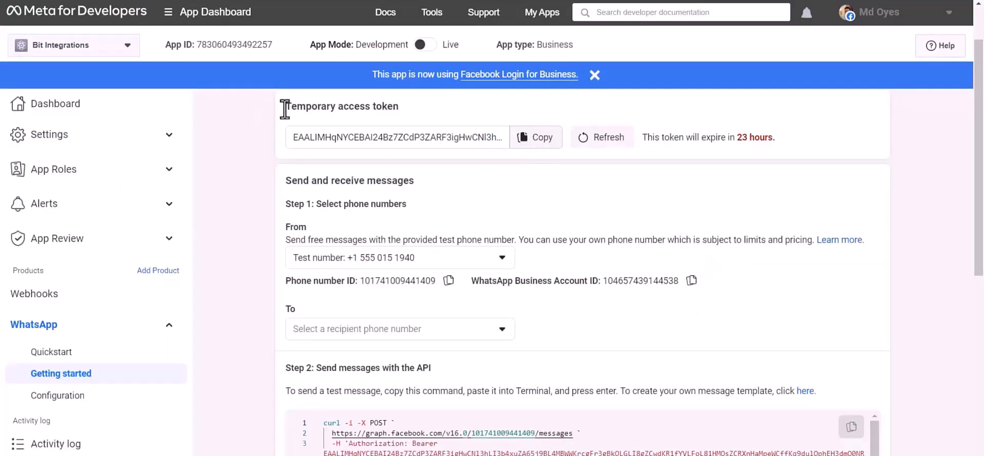
left_click_drag(285, 108, 407, 110)
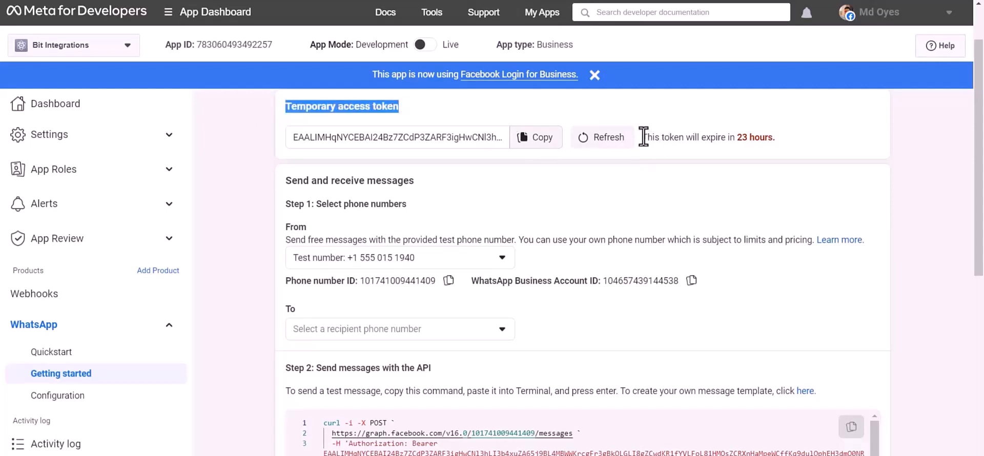
left_click_drag(642, 137, 757, 137)
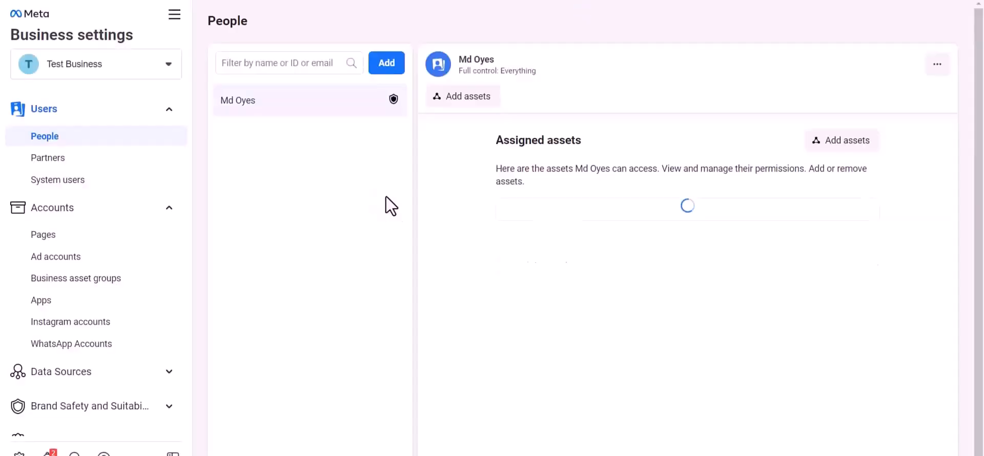
left_click(69, 185)
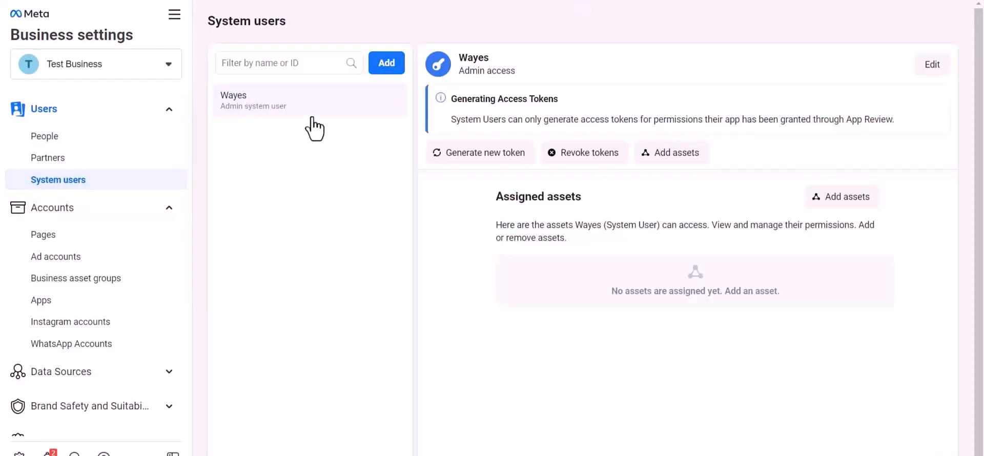
left_click(385, 77)
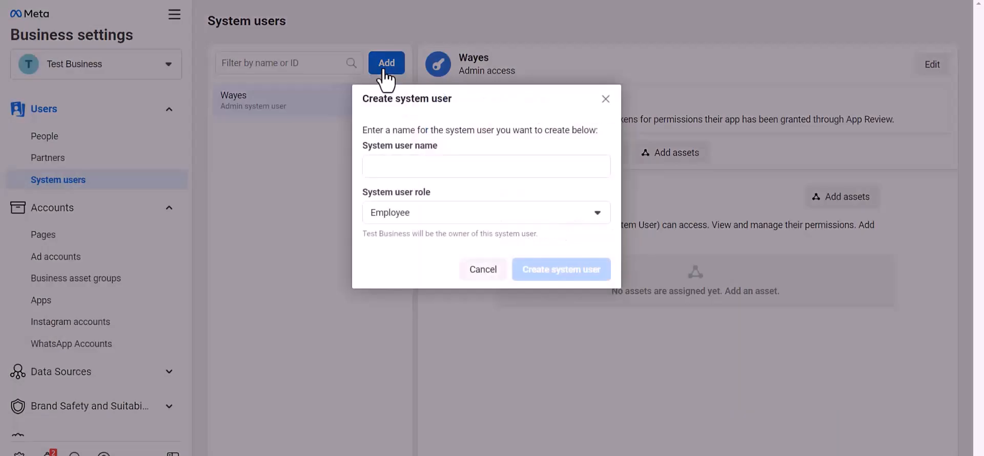
left_click(406, 165)
type("Q")
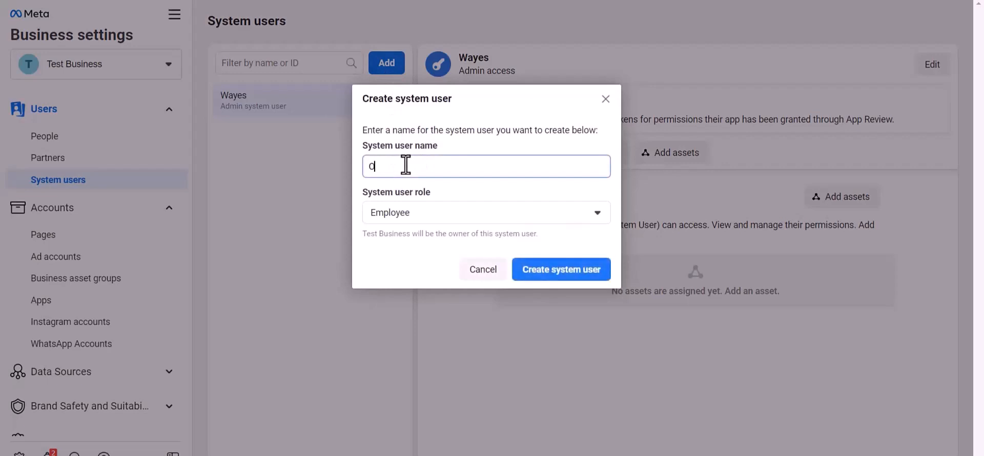
left_click(404, 211)
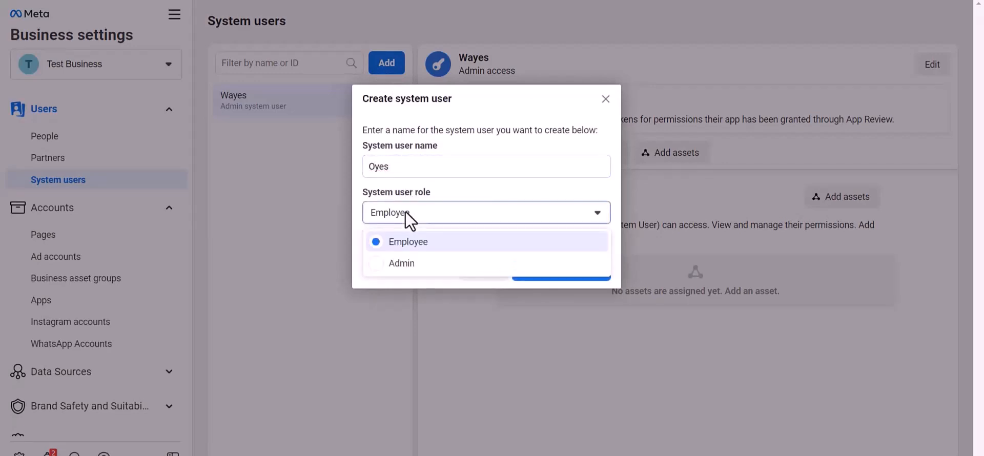
left_click(401, 264)
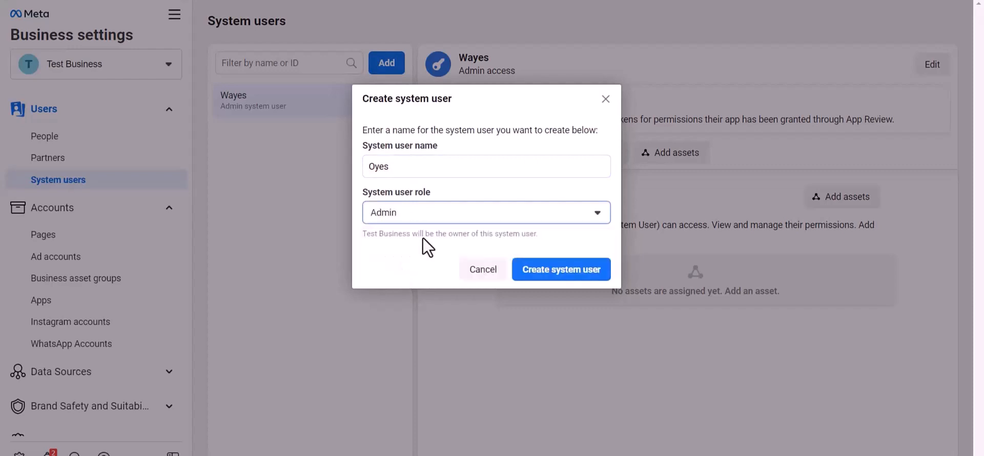
left_click(579, 282)
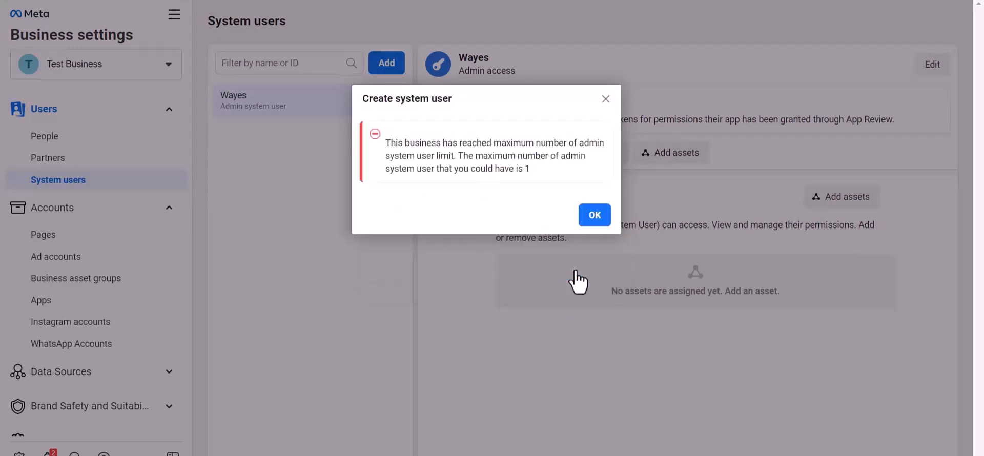
left_click(596, 217)
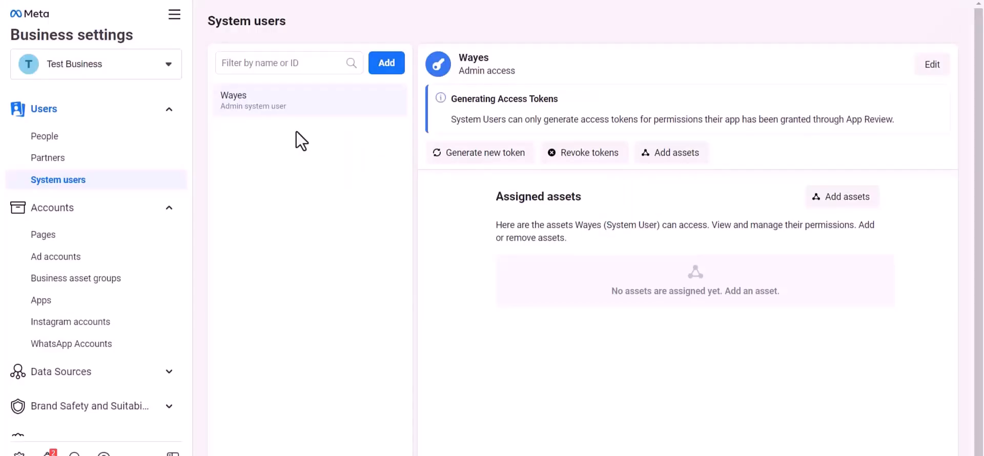
Assign the Bit Integrations app to the admin system user with full Manage app control.
left_click(844, 201)
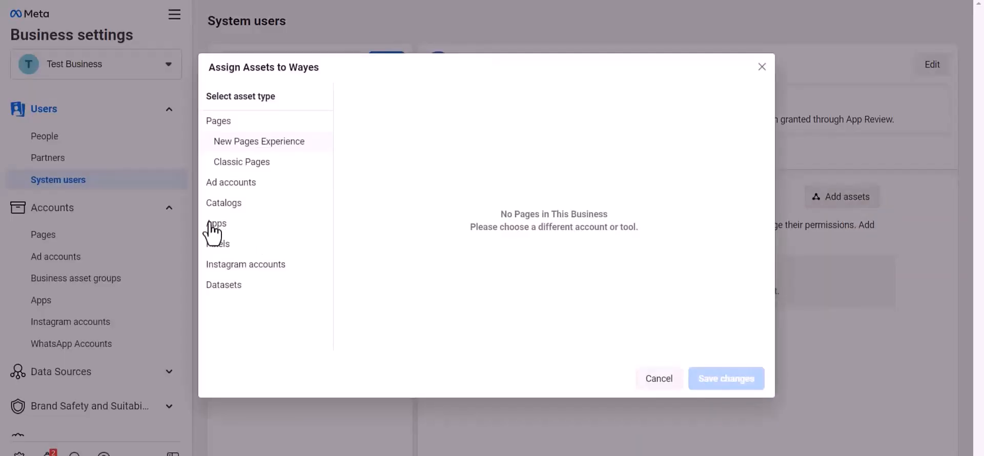
left_click(211, 224)
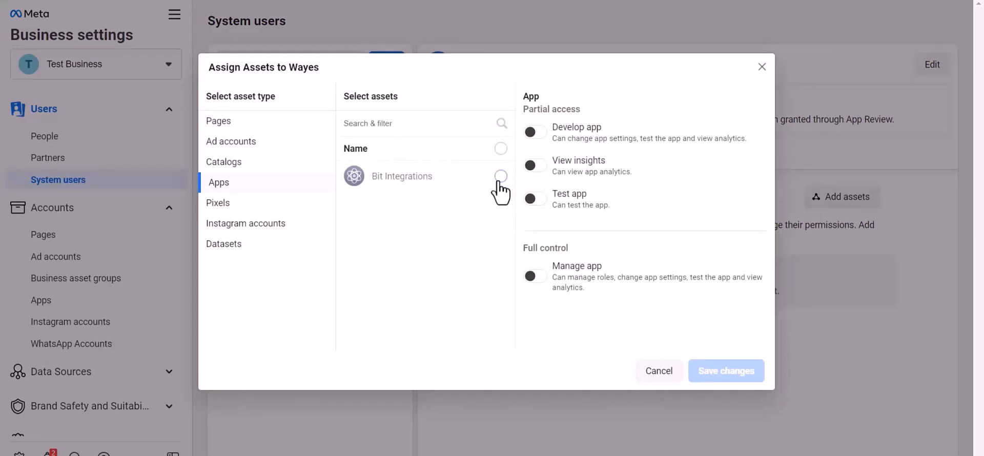
left_click(501, 177)
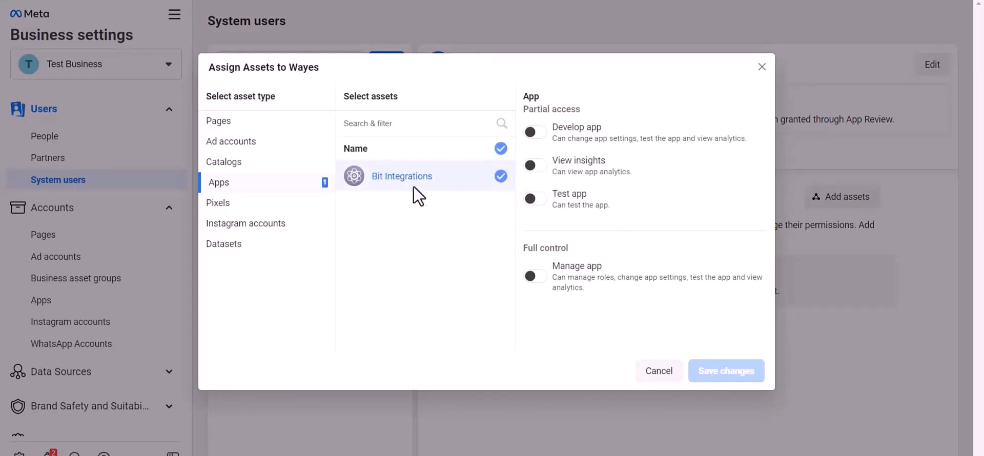
left_click(534, 281)
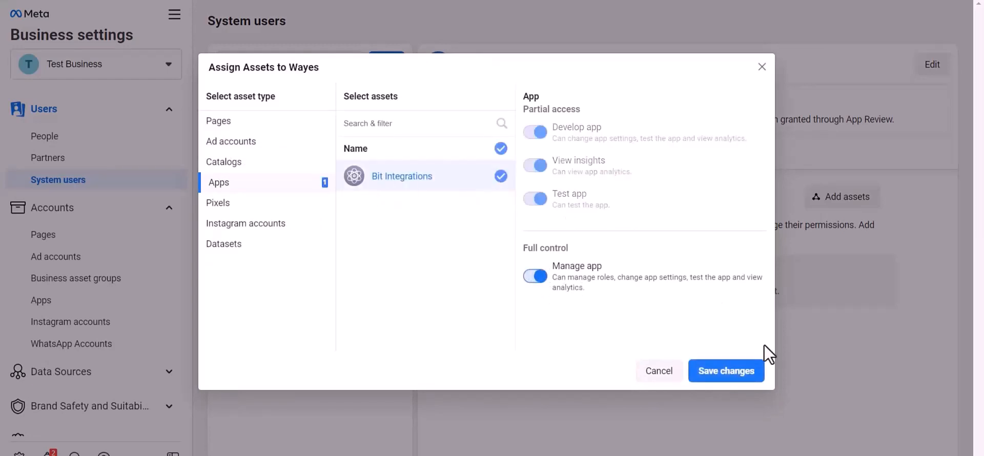
left_click(728, 378)
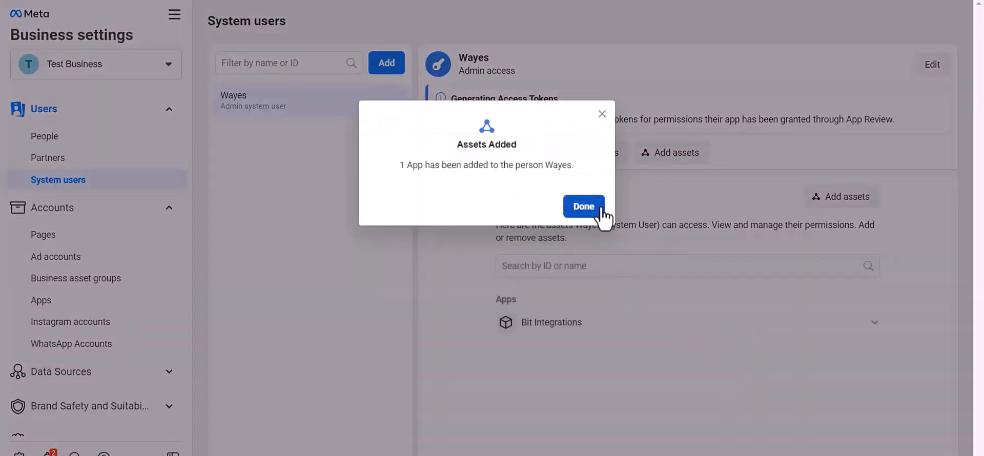
left_click(596, 208)
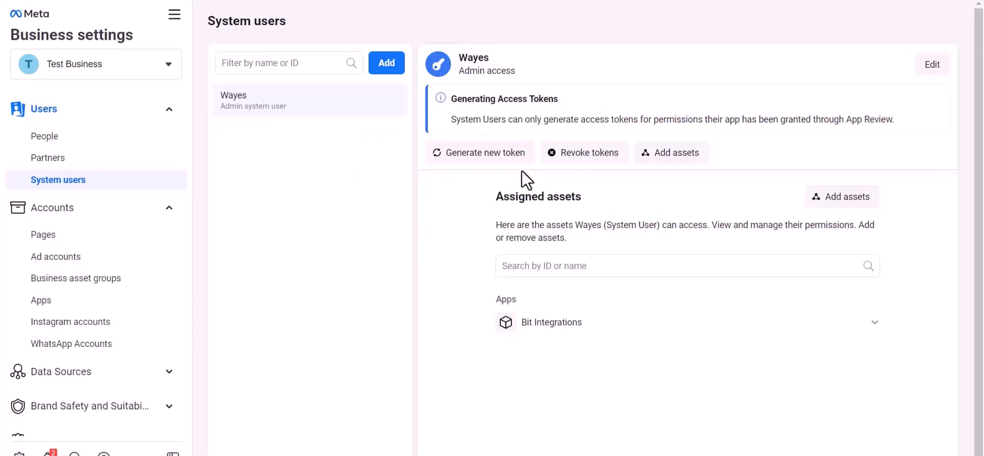
Start a new token for the Bit Integrations app set to never expire.
left_click(477, 162)
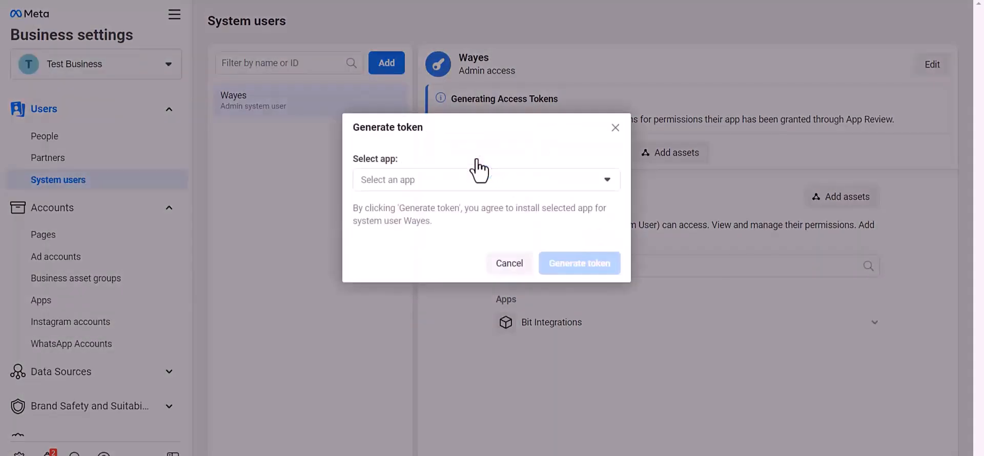
left_click(426, 183)
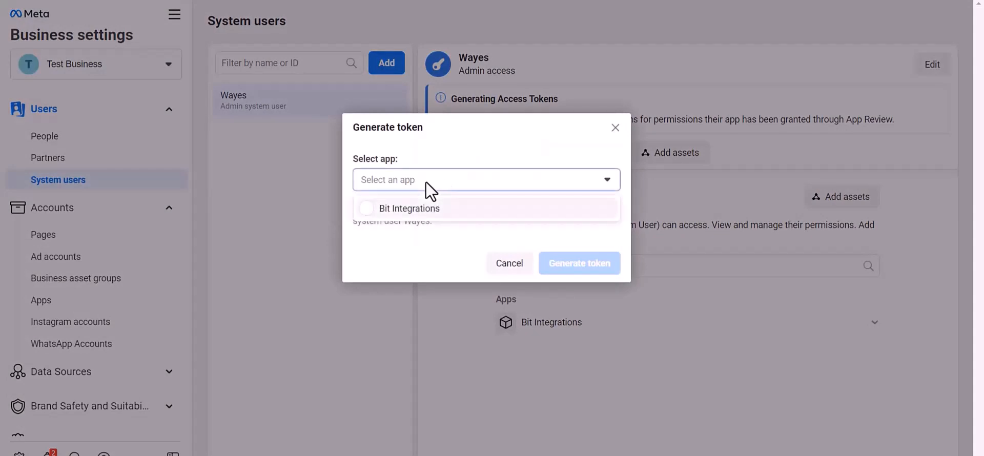
left_click(419, 209)
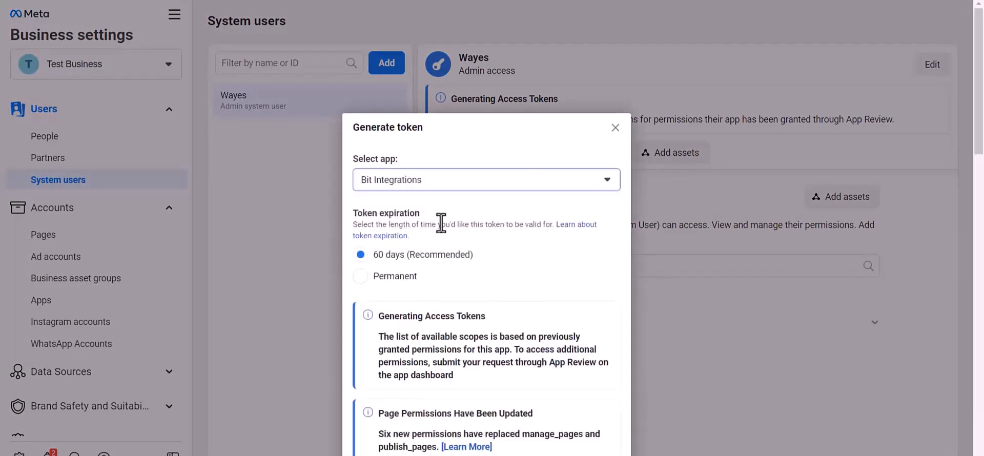
left_click_drag(351, 145, 418, 147)
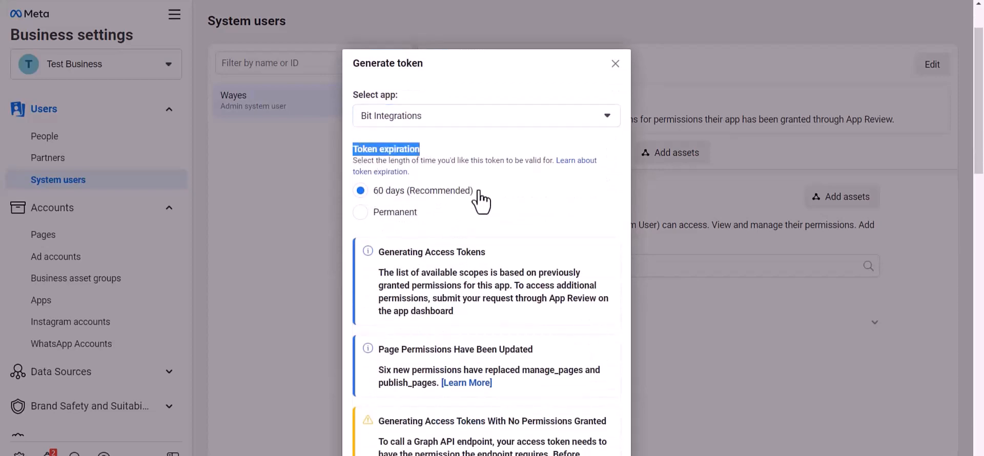
left_click_drag(473, 192, 375, 195)
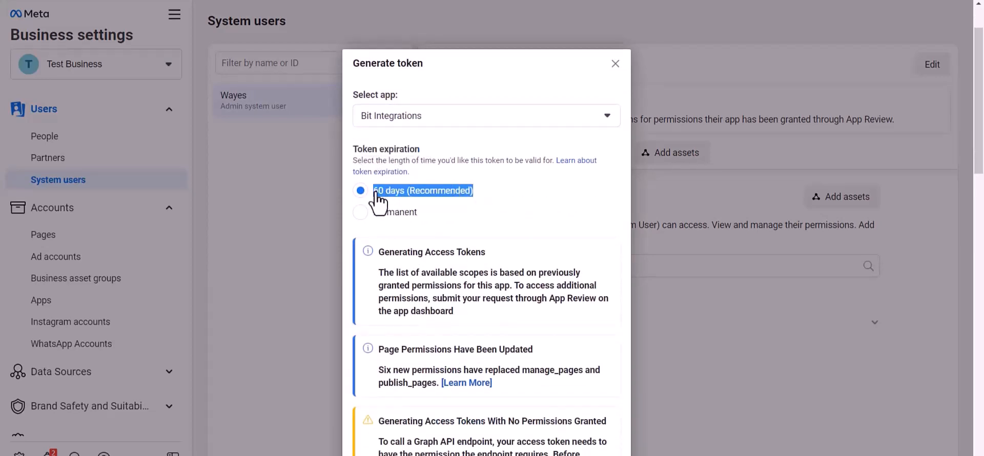
left_click(361, 212)
Grant whatsapp_business_messaging and whatsapp_business_management permissions and generate the token.
scroll(475, 167, "down", 6)
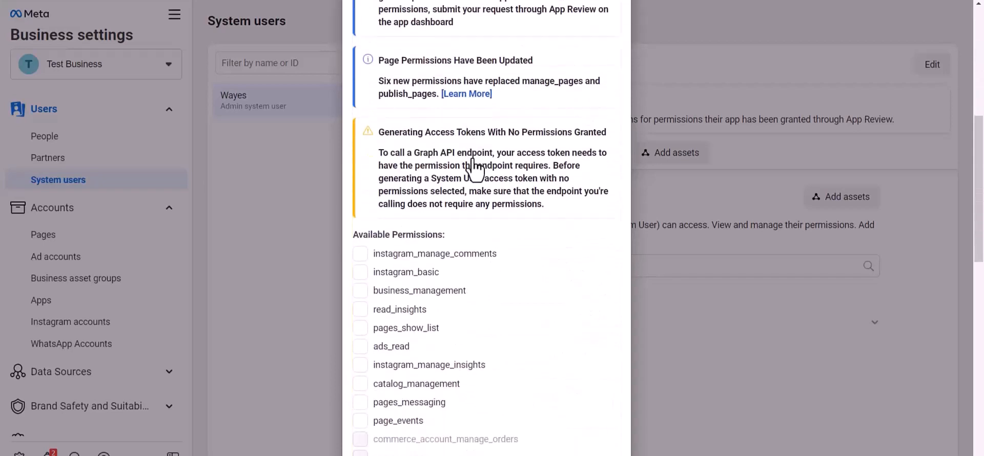
scroll(474, 167, "down", 3)
left_click_drag(353, 75, 445, 76)
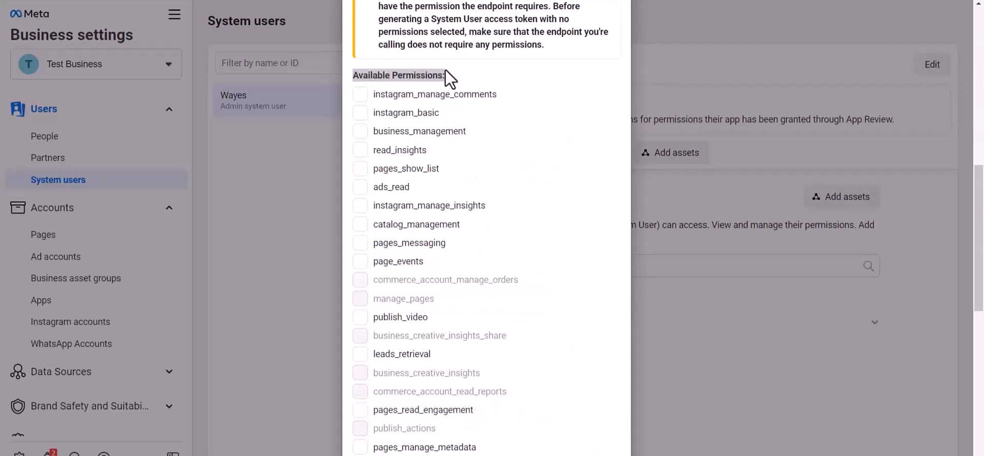
left_click_drag(349, 75, 471, 65)
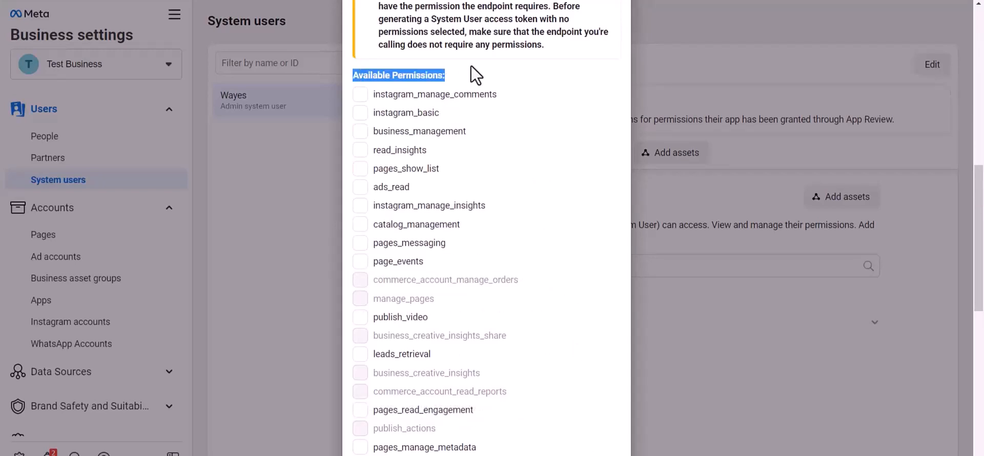
scroll(500, 202, "down", 4)
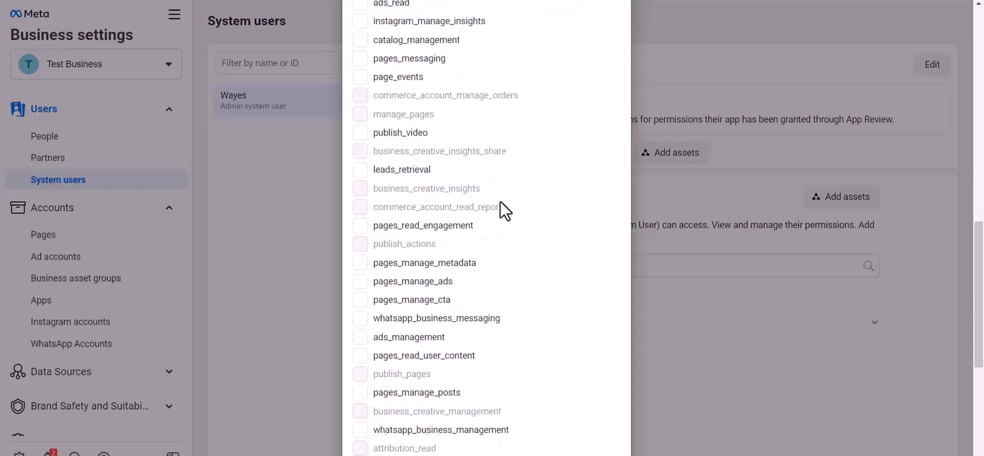
left_click(361, 311)
scroll(400, 338, "down", 1)
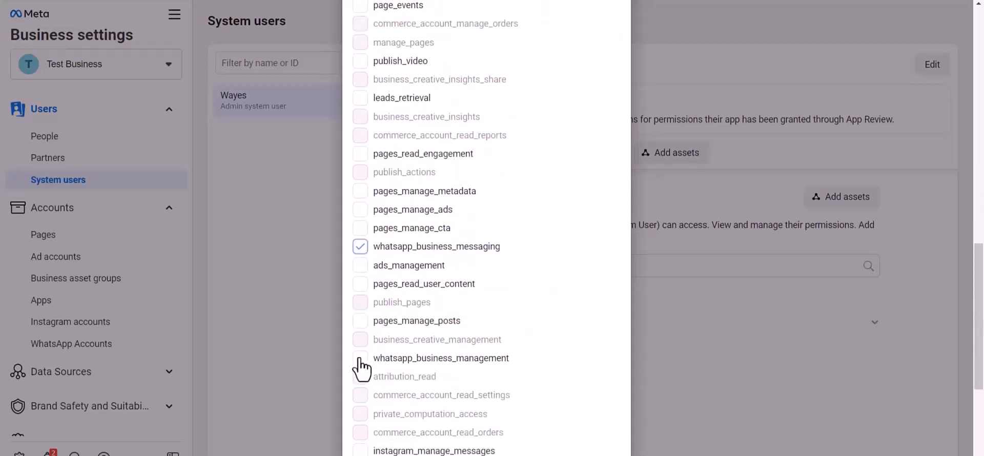
left_click(360, 359)
scroll(508, 326, "down", 5)
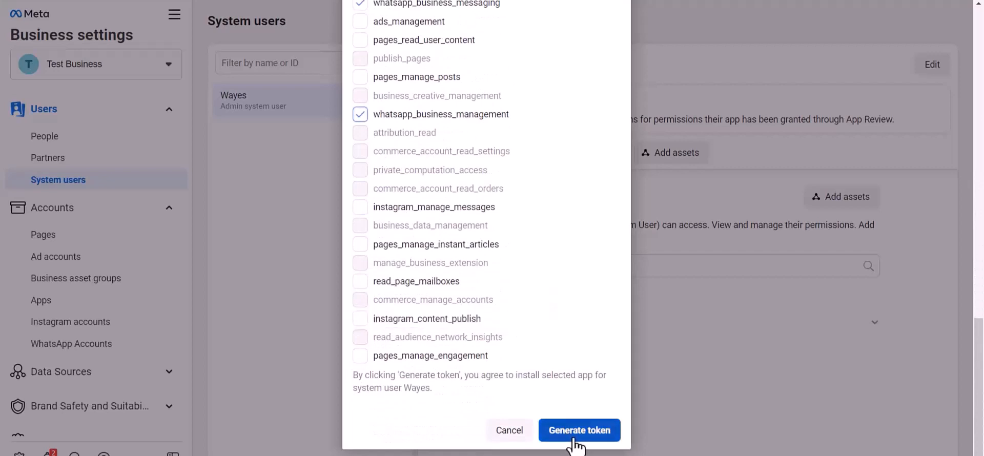
left_click(579, 431)
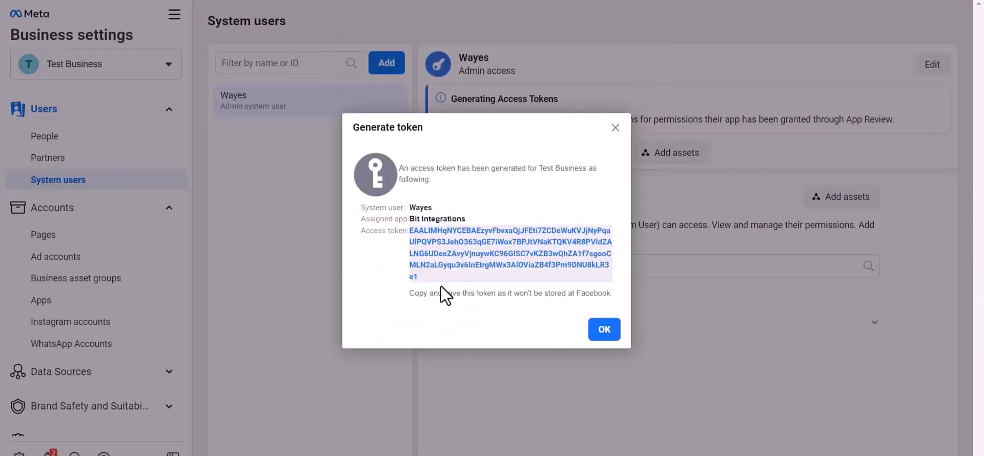
Copy the generated token into the integration's Access Token field.
double_click(425, 271)
key("alt+Tab")
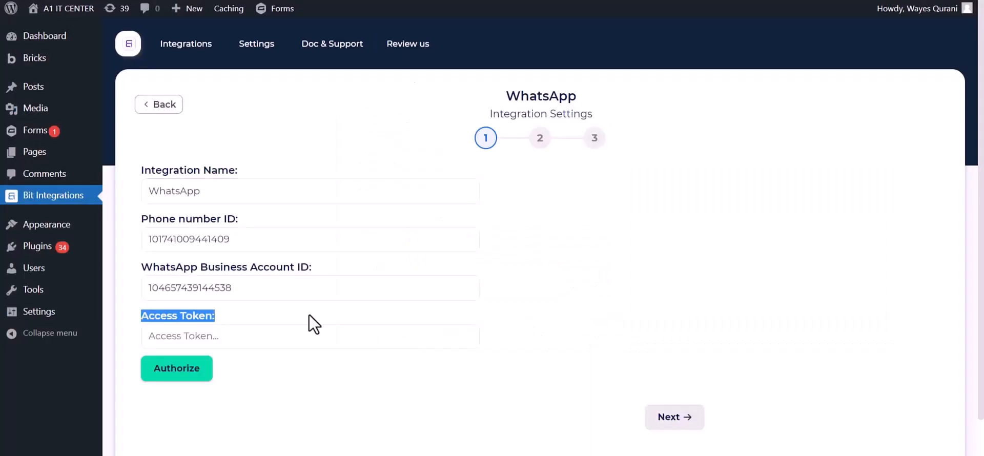
left_click(282, 342)
key("ctrl+v")
left_click(530, 290)
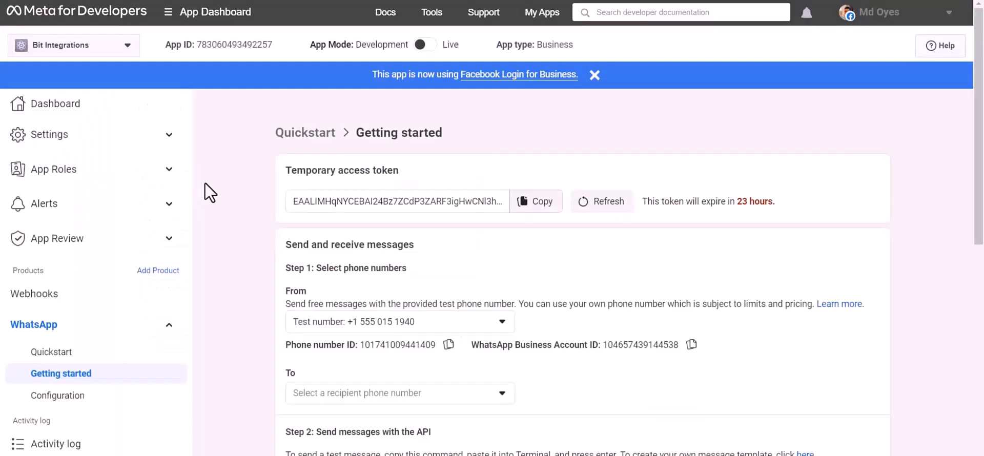
scroll(205, 183, "down", 7)
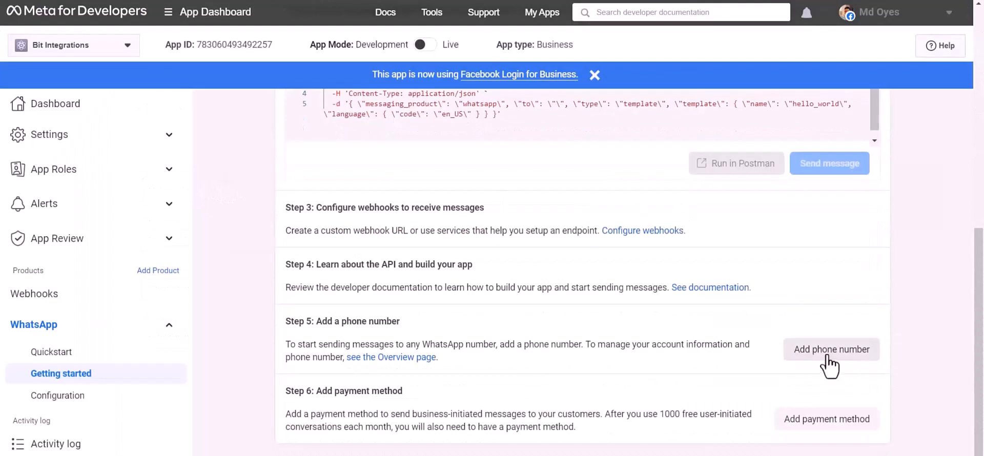
Begin adding a phone number with display name 'Bit Apps' and category Automotive.
left_click(827, 356)
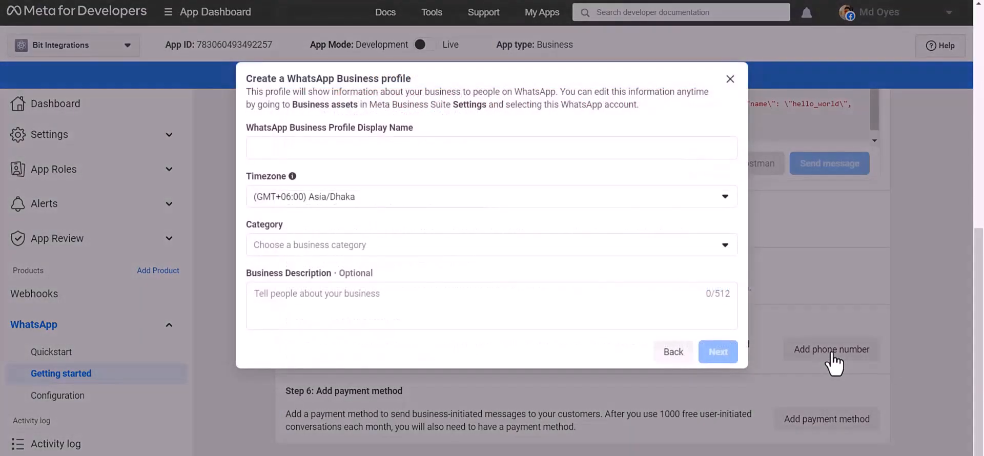
left_click(447, 149)
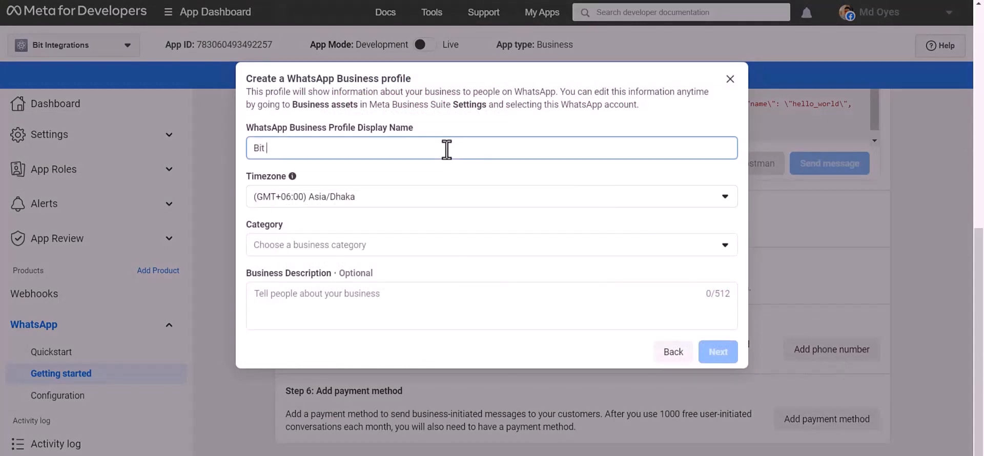
type("Bit Apps")
left_click(336, 249)
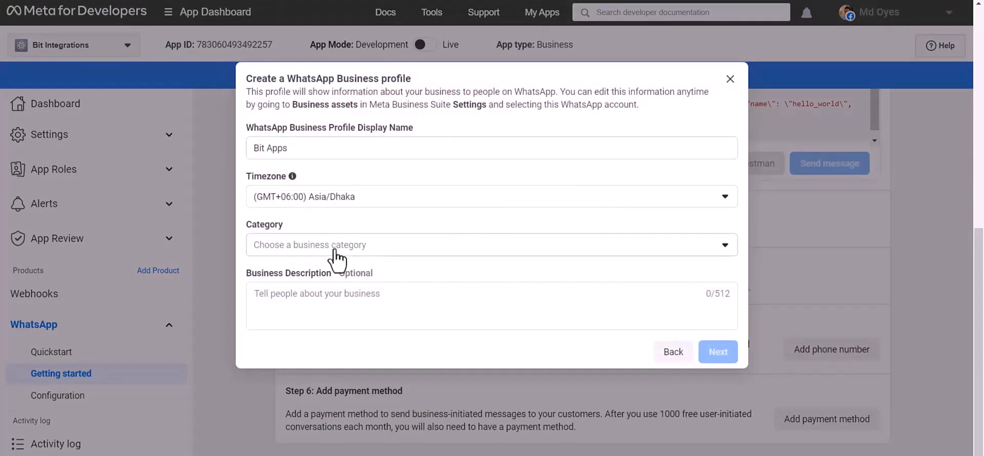
left_click(307, 277)
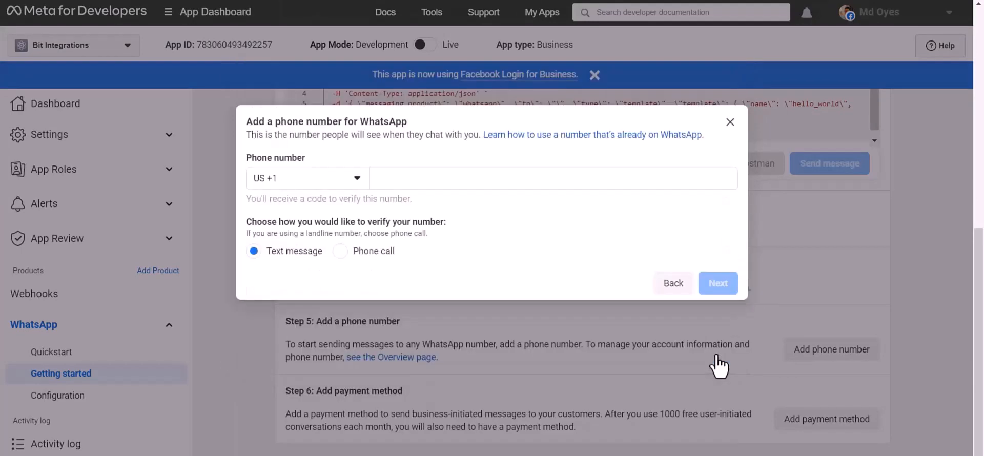
Use country code Bangladesh +880, request the code and enter the 6-digit verification code.
left_click(297, 183)
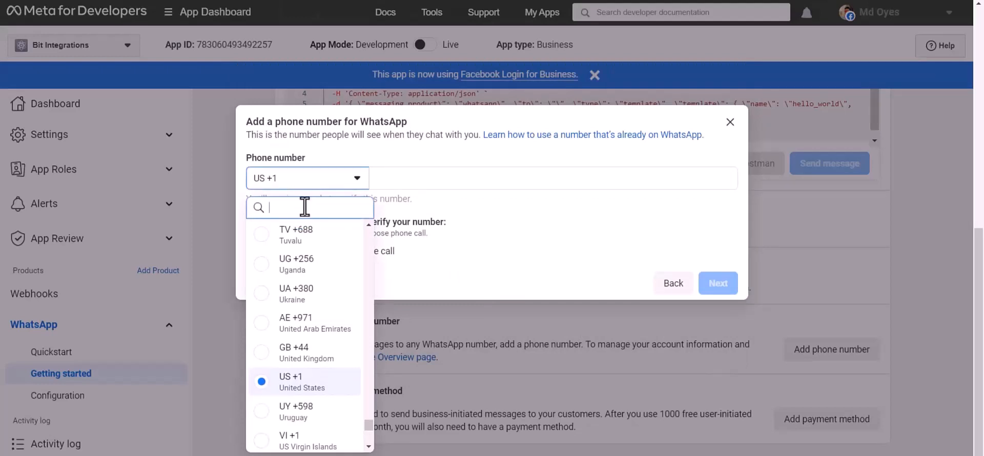
type("bangladesh")
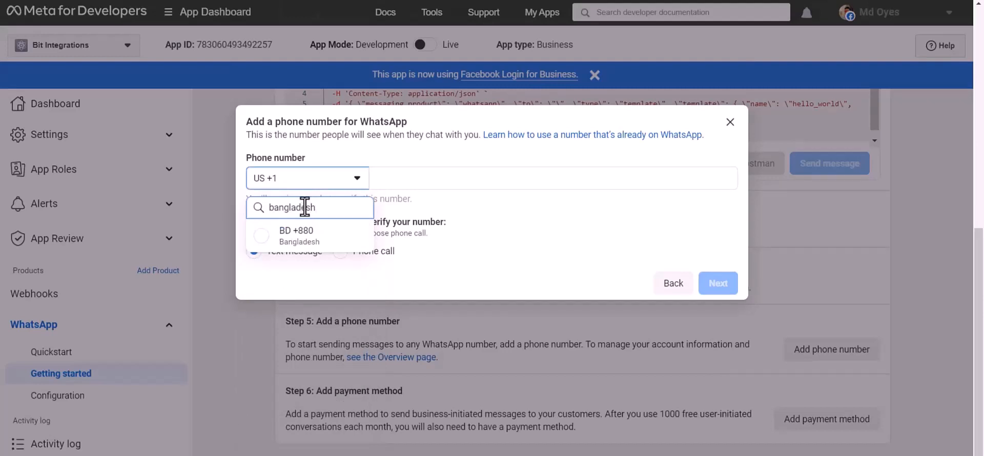
left_click(300, 235)
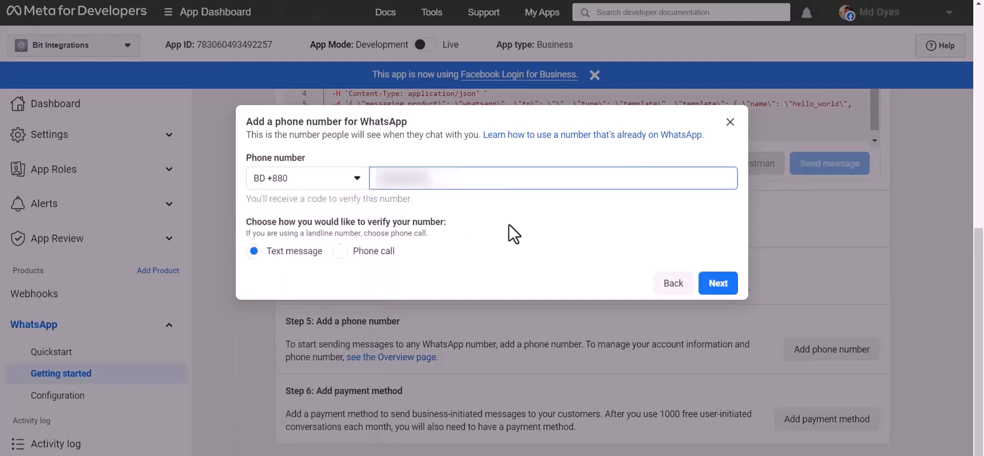
left_click(719, 285)
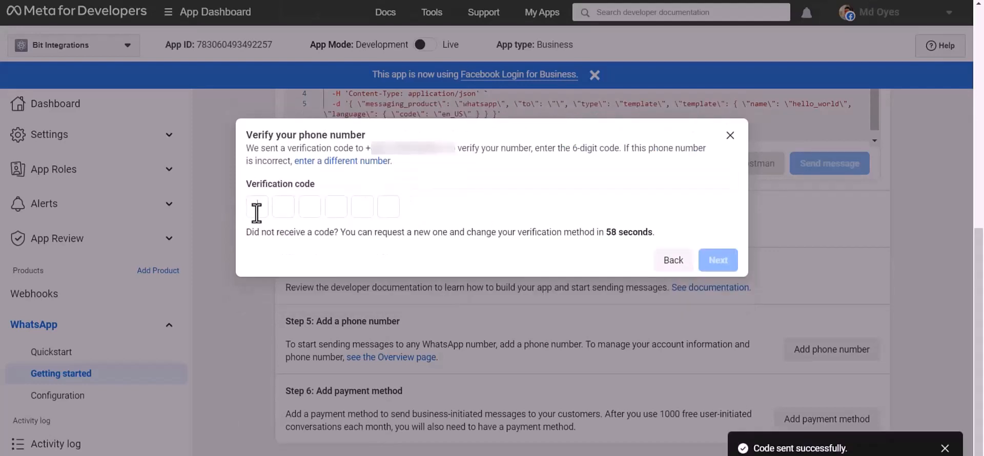
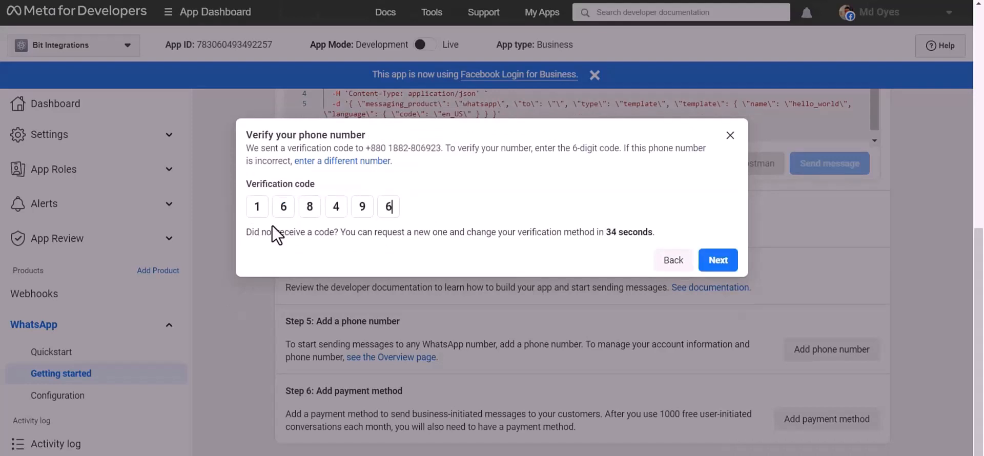
left_click(722, 261)
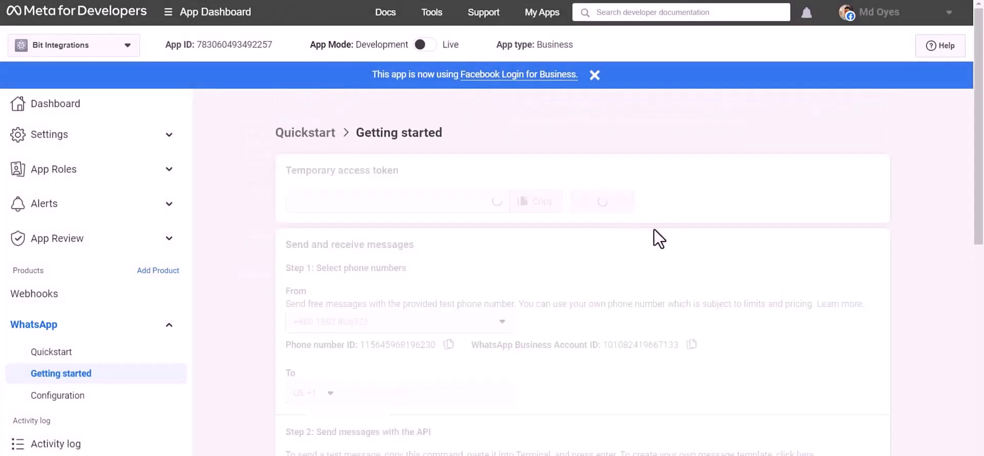
Authorize the WhatsApp connection and continue to the message settings step.
scroll(688, 214, "down", 12)
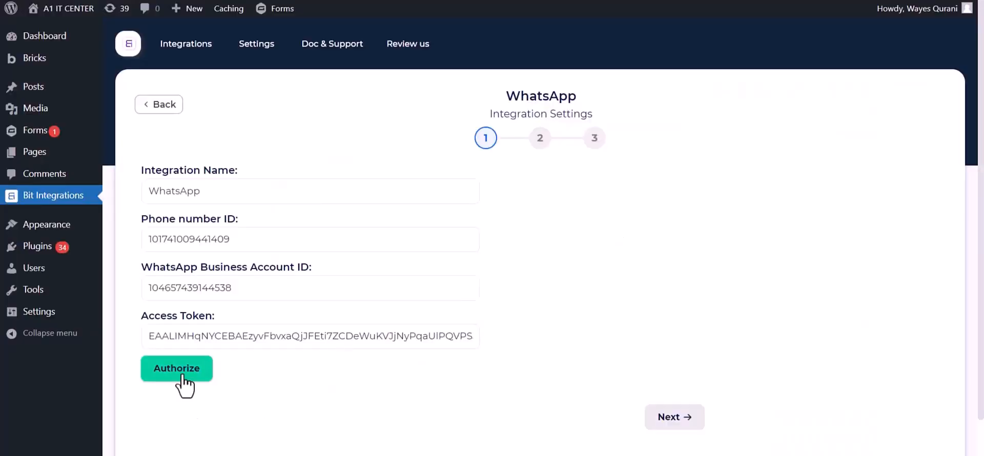
left_click(183, 379)
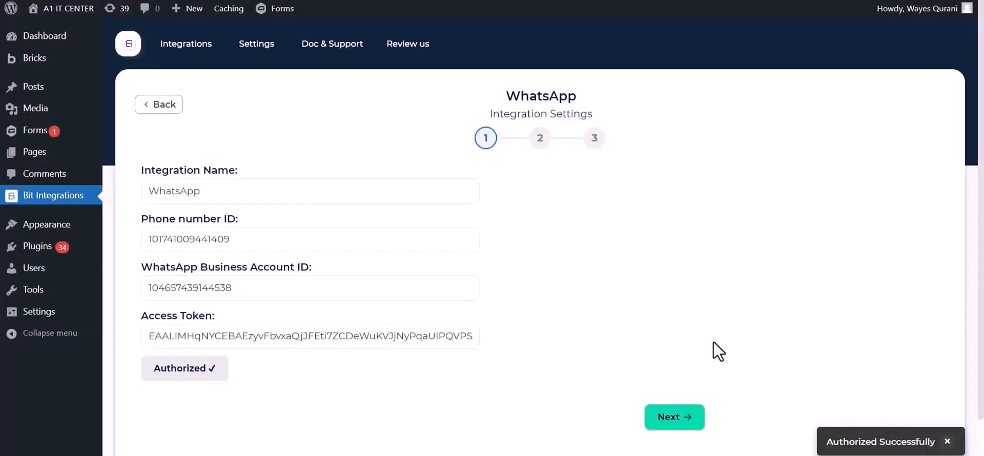
scroll(715, 342, "down", 1)
left_click(671, 364)
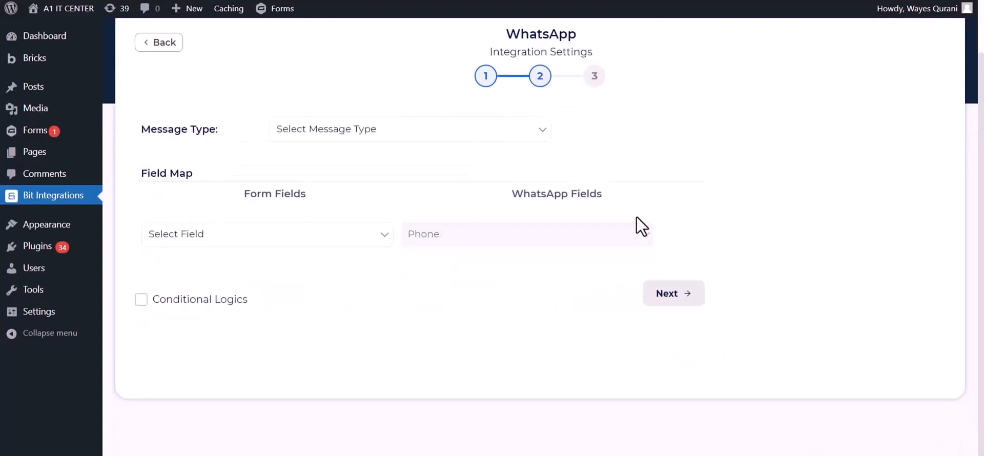
Set Message Type to Template and map the form's Phone field to WhatsApp Phone.
scroll(637, 216, "up", 1)
left_click(375, 201)
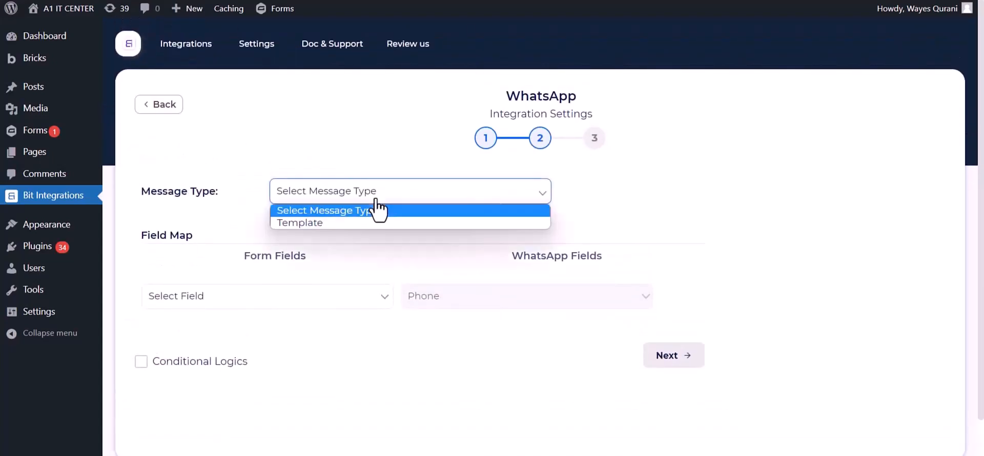
left_click(316, 223)
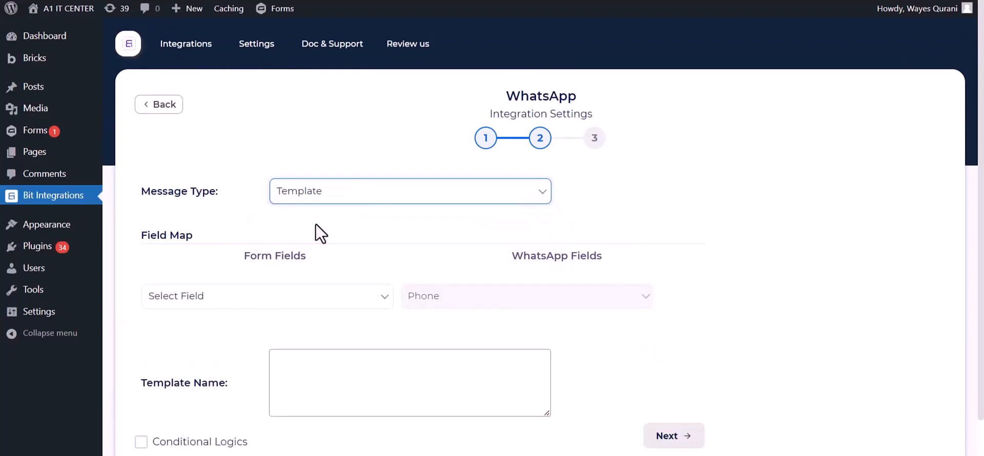
left_click(290, 302)
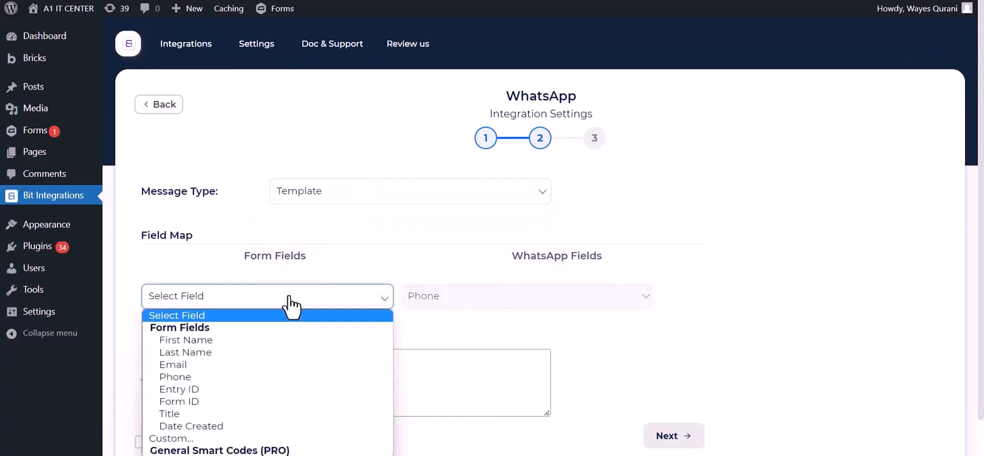
left_click(186, 377)
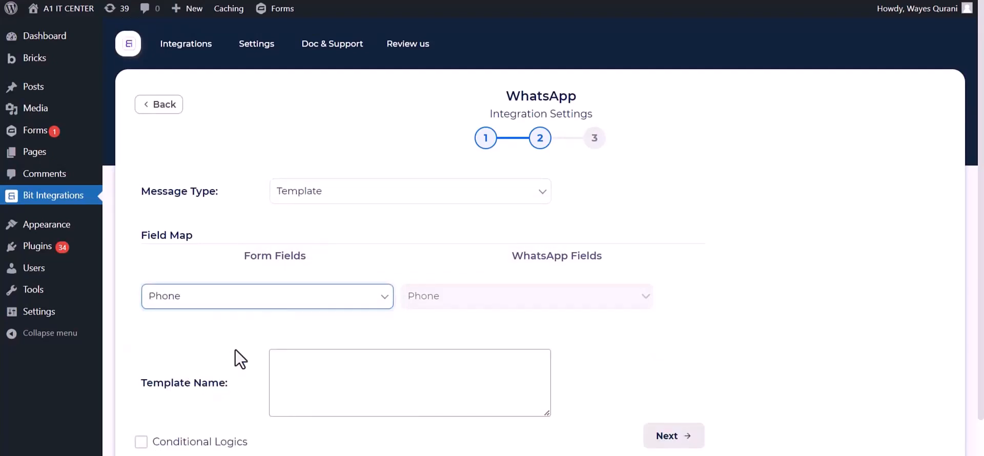
left_click(319, 376)
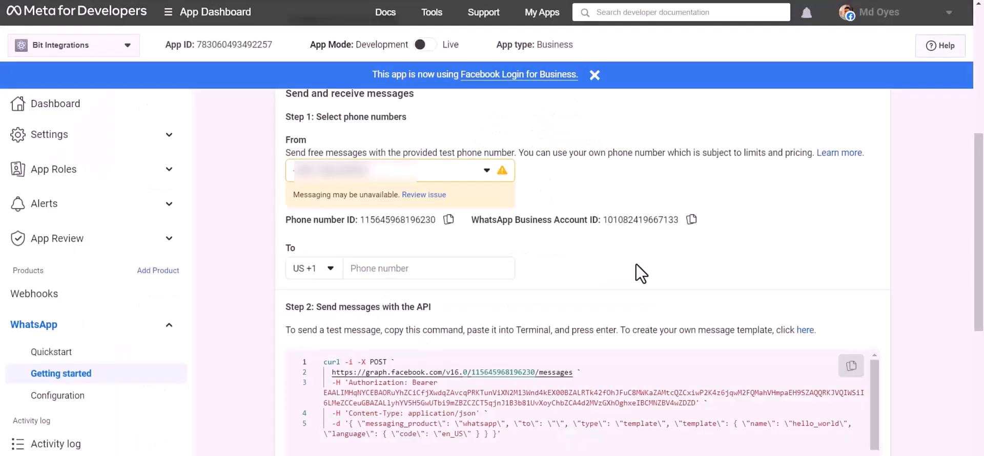
Open the hello_world message template in Meta and select its name.
left_click(806, 333)
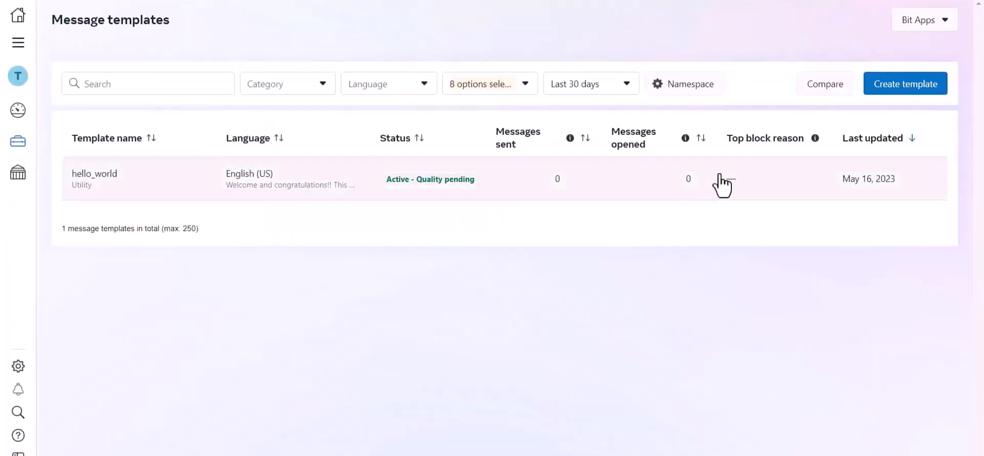
left_click(172, 175)
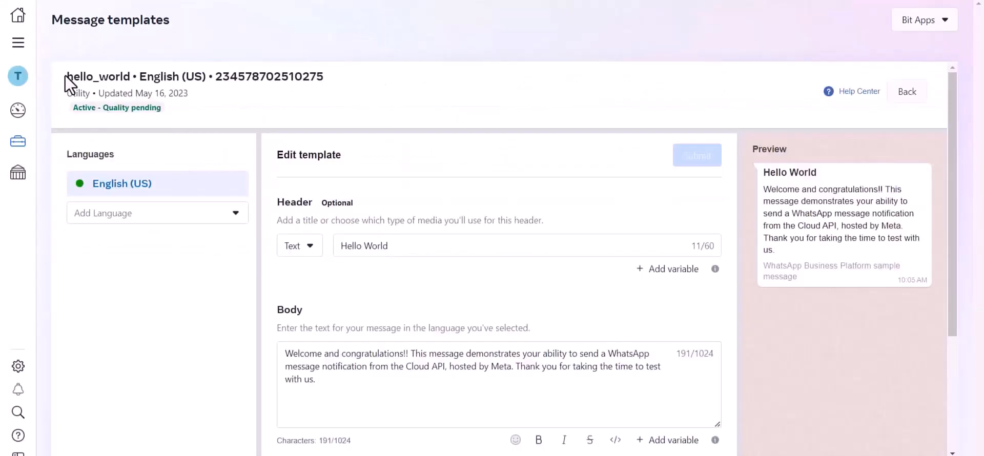
left_click_drag(65, 76, 129, 76)
Paste hello_world as the Template Name, then advance and Finish & Save the integration.
key("ctrl+c")
key("alt+Tab")
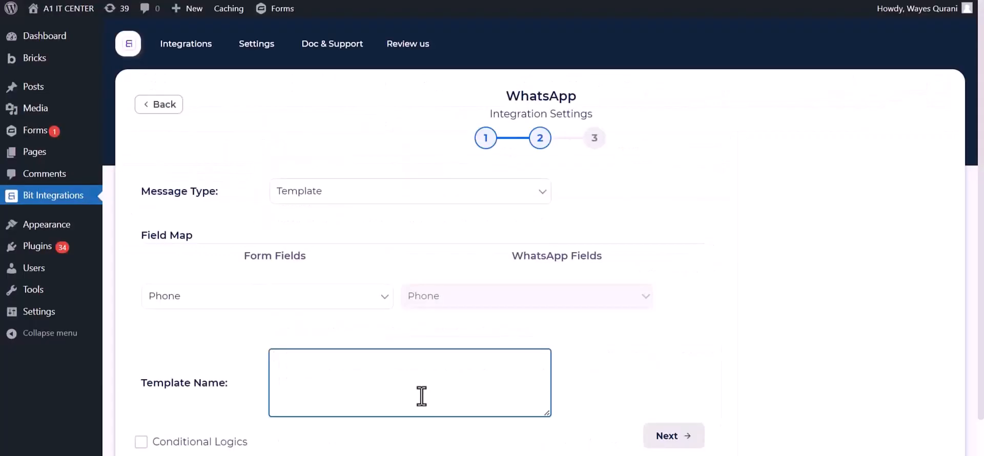
left_click(422, 398)
key("ctrl+v")
left_click(578, 359)
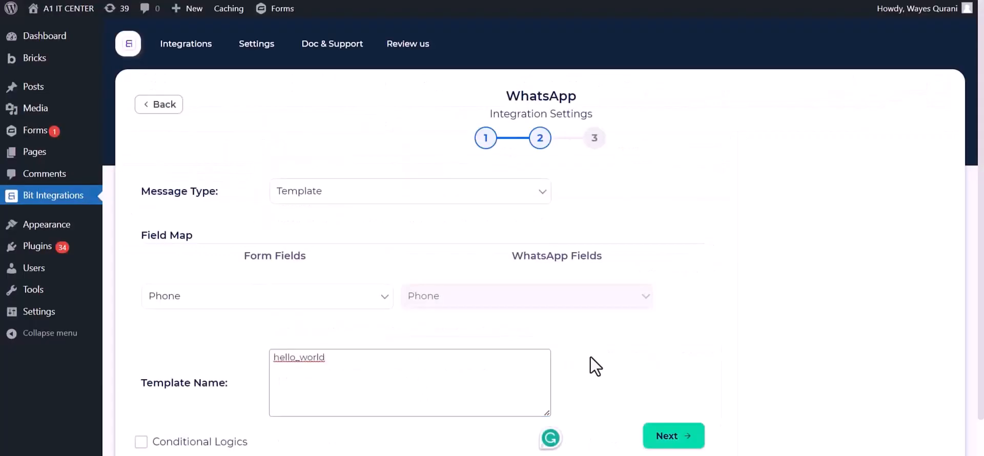
left_click(686, 437)
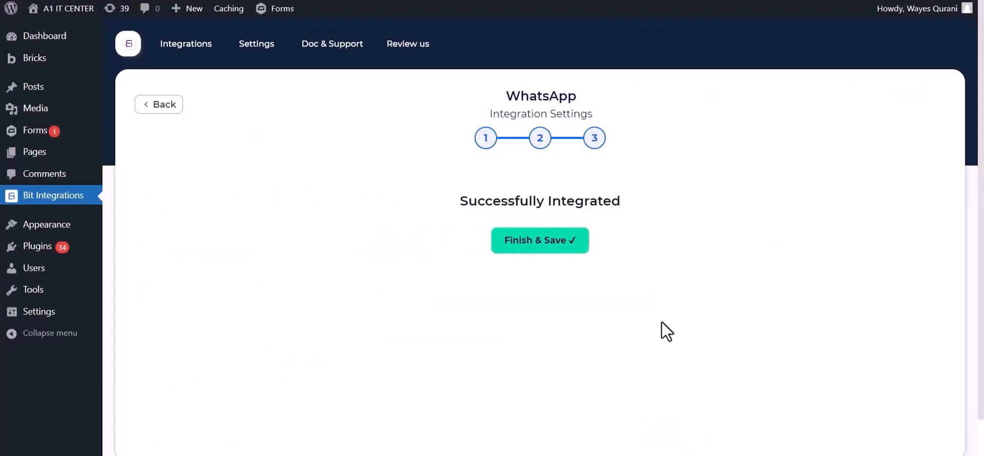
left_click(535, 241)
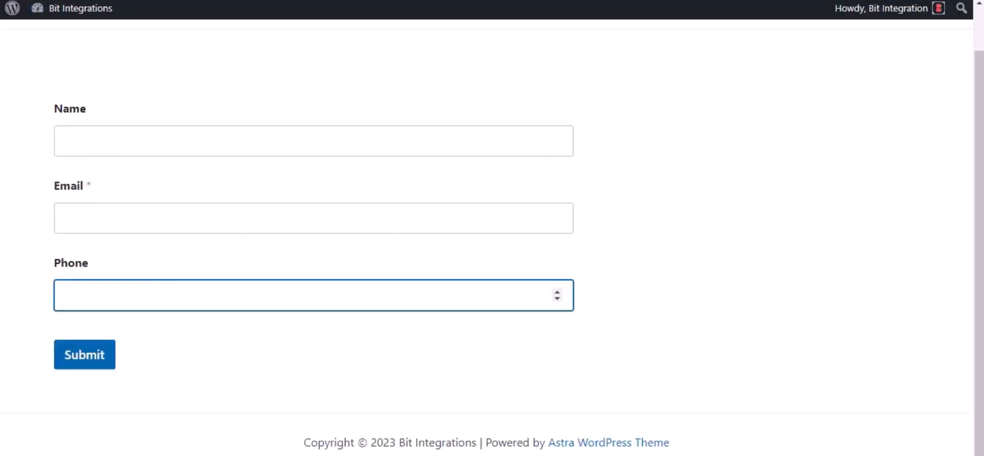
Submit the front-end form with name 'Bit Integrations', a contact e-mail and a phone number.
left_click(110, 134)
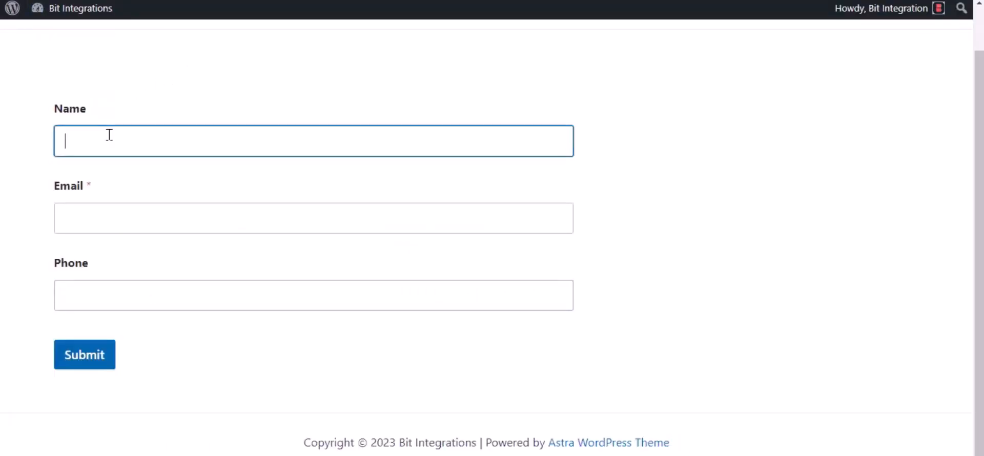
type("B")
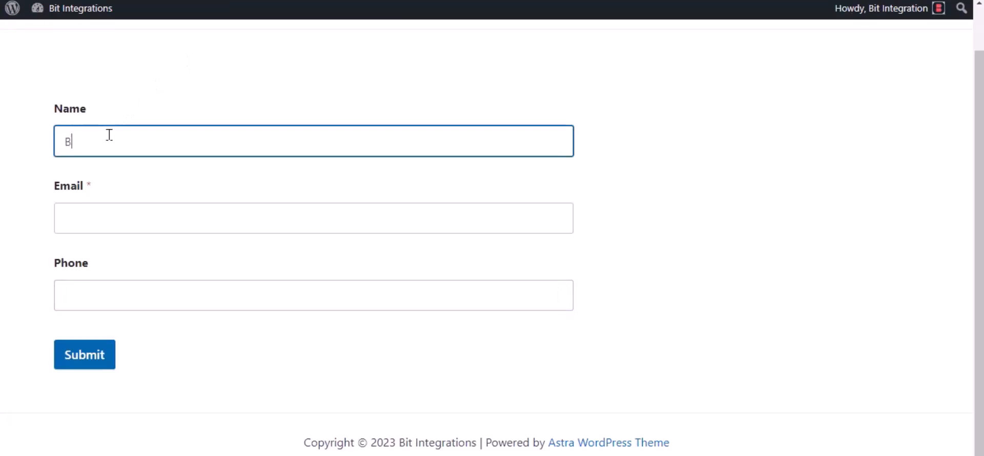
type("it Integrations")
left_click(95, 212)
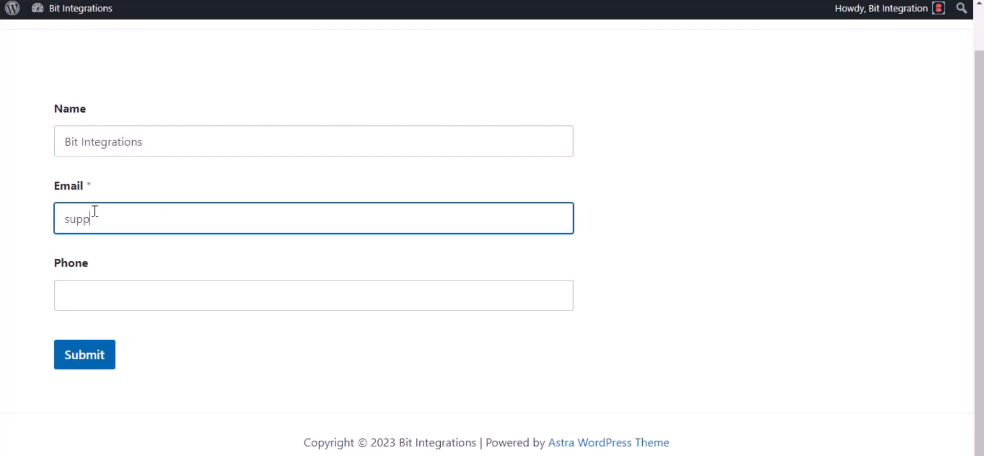
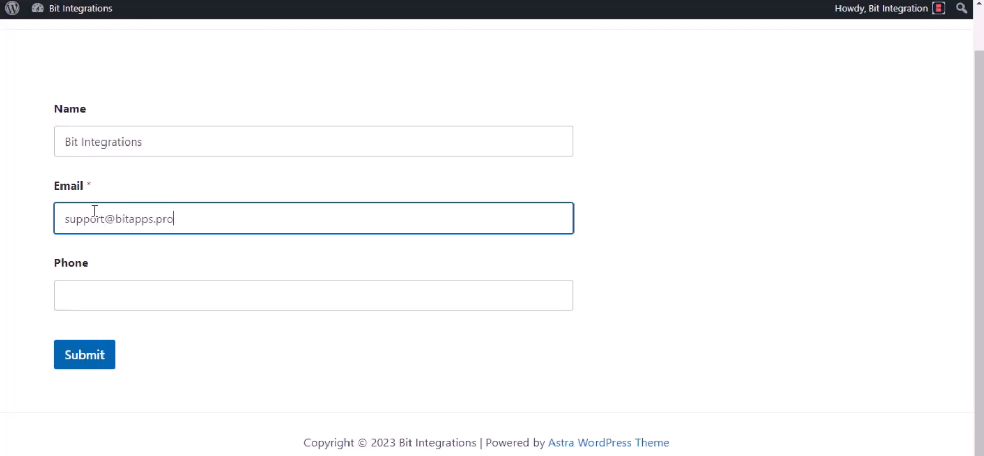
left_click(117, 305)
type("444555666")
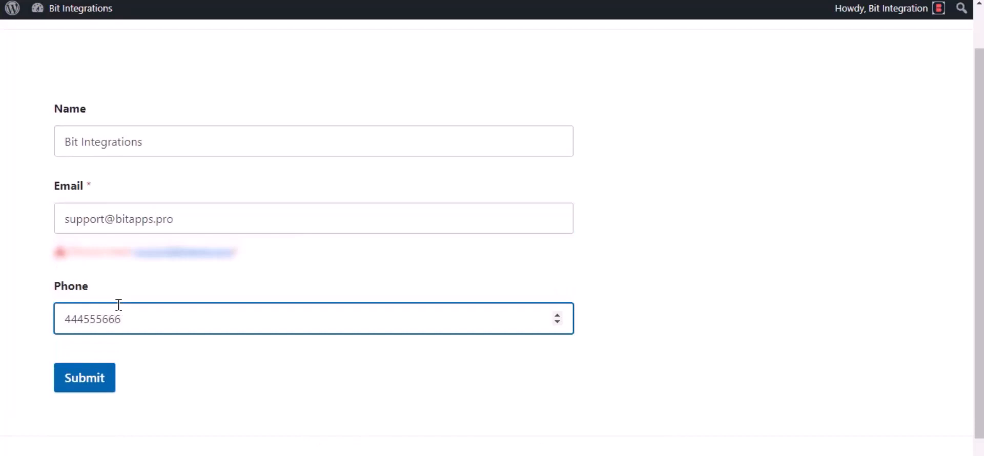
left_click(82, 389)
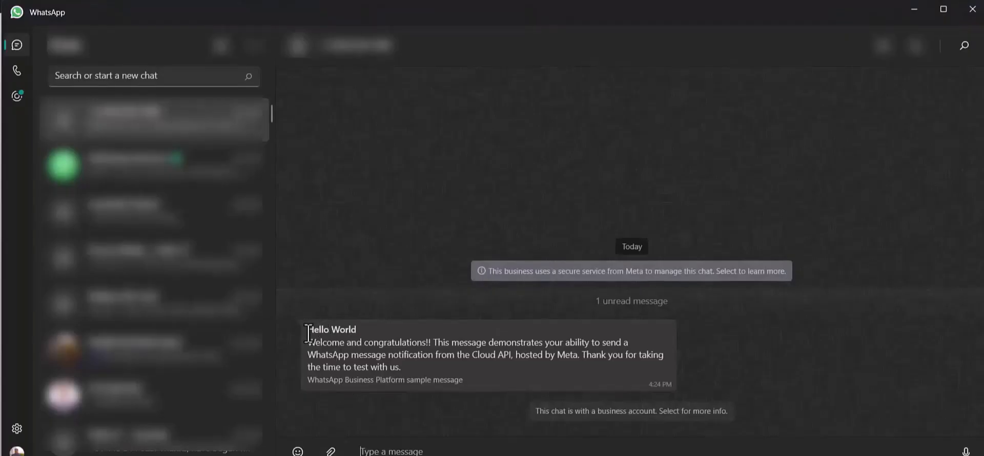
Select the received Hello World message in WhatsApp and compare it with Meta's hello_world template preview.
left_click_drag(312, 334, 494, 373)
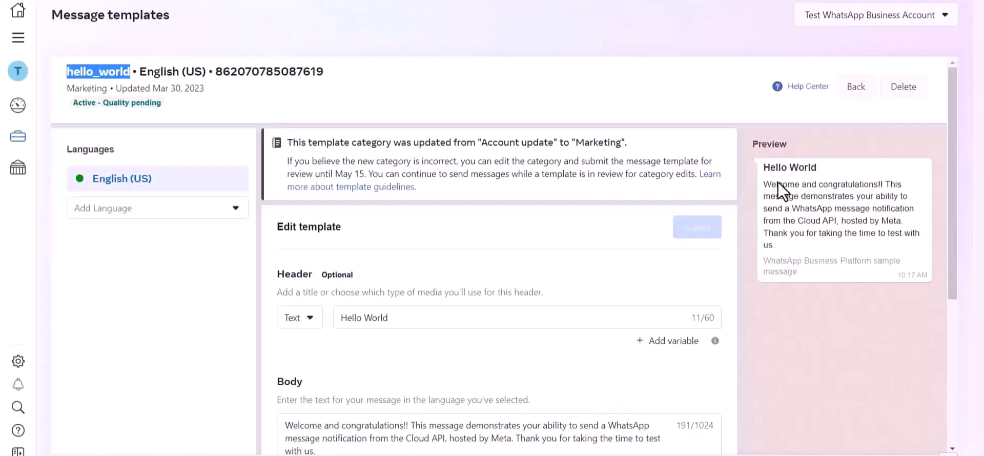
left_click(767, 170)
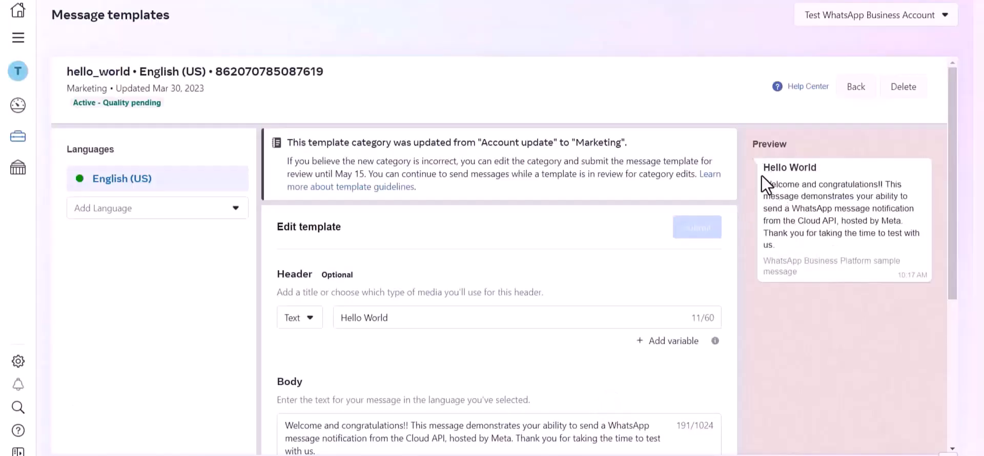